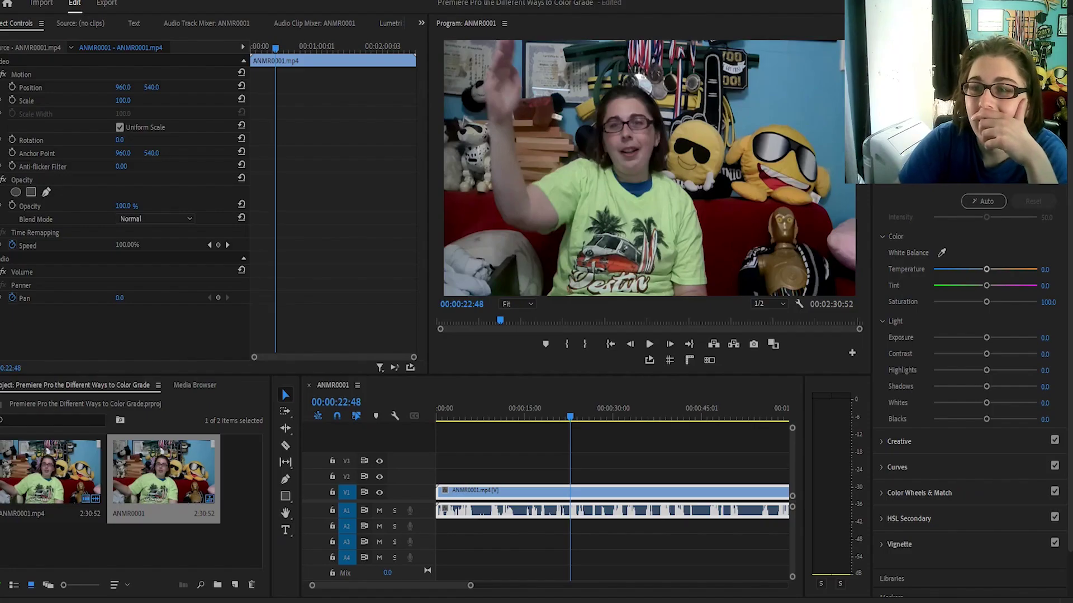
Step: Try a Temperature of 100 and a slight green tint shift on the clip, undoing each change
{"action": "left_click_drag", "start_coordinate": [986, 269], "coordinate": [1037, 270]}
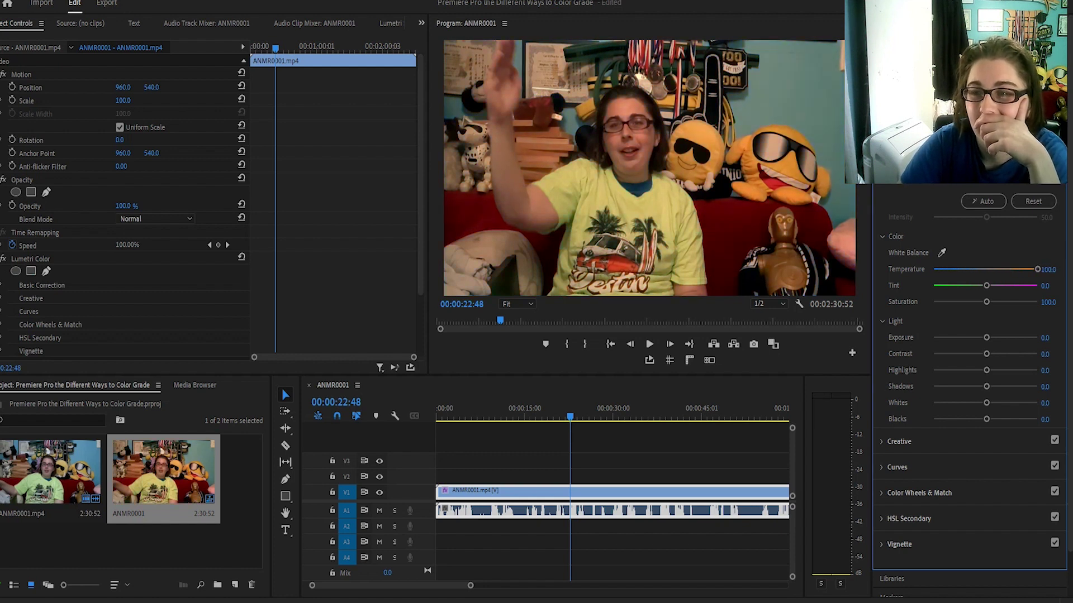
{"action": "key", "text": "ctrl+z"}
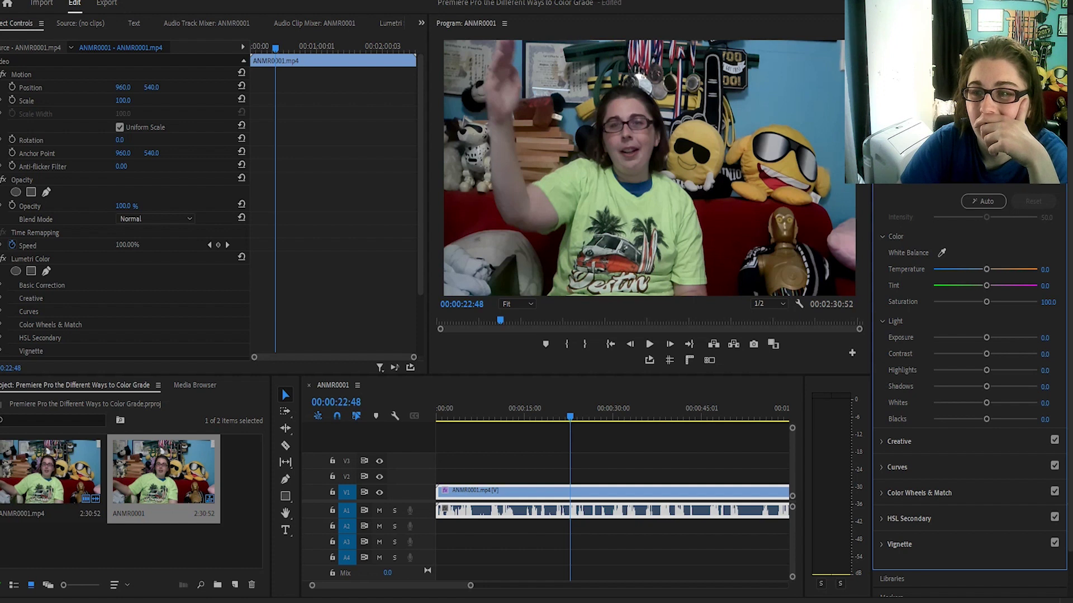
{"action": "mouse_move", "coordinate": [986, 286]}
{"action": "left_mouse_down"}
{"action": "mouse_move", "coordinate": [960, 286]}
{"action": "mouse_move", "coordinate": [1015, 286]}
{"action": "mouse_move", "coordinate": [980, 285]}
{"action": "left_mouse_up"}
{"action": "key", "text": "ctrl+z"}
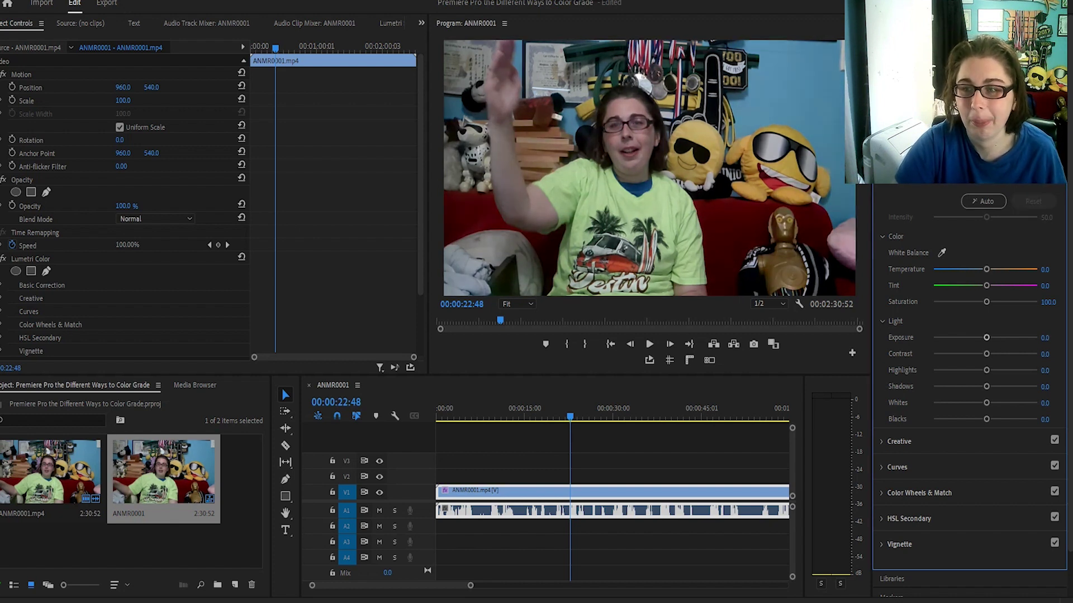
Step: Try a strong exposure boost on the clip, ease it to about 3.3, and undo the exposure change
{"action": "left_click_drag", "start_coordinate": [986, 337], "coordinate": [1030, 337]}
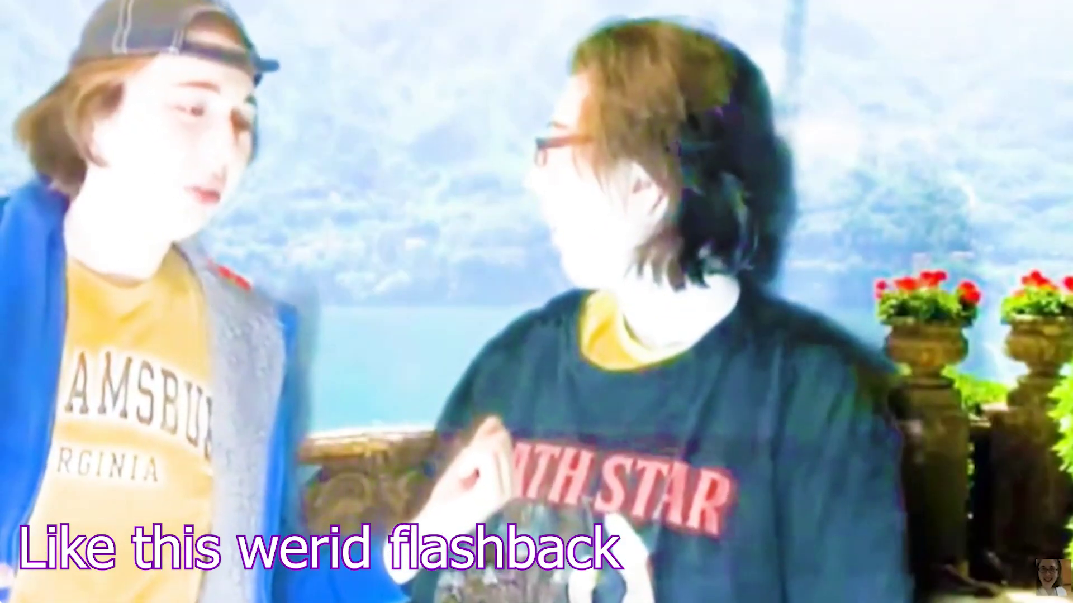
{"action": "left_click_drag", "start_coordinate": [1031, 338], "coordinate": [1014, 337]}
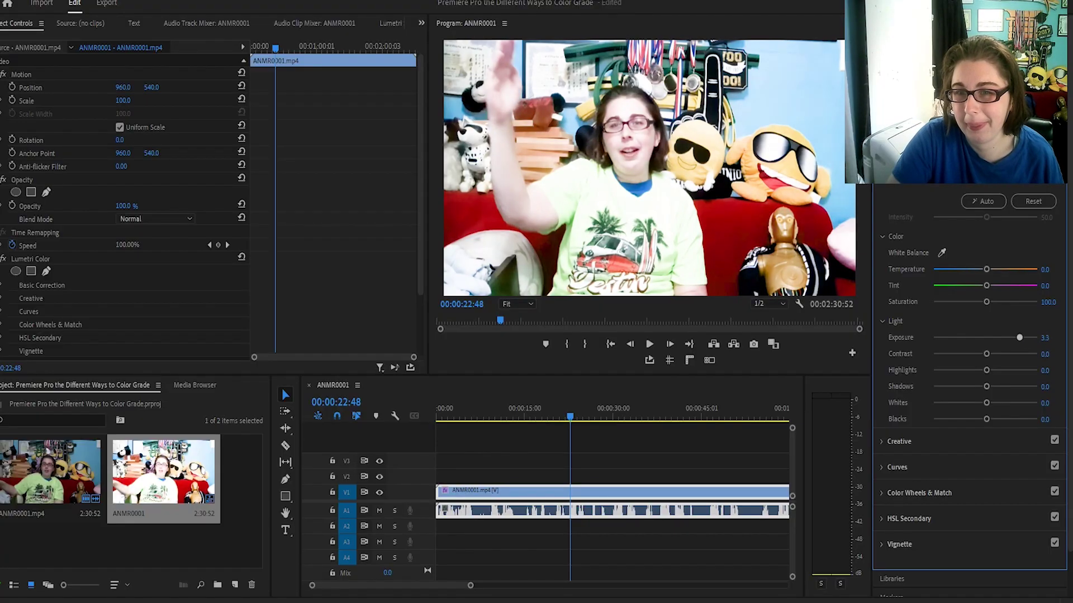
{"action": "key", "text": "ctrl+z"}
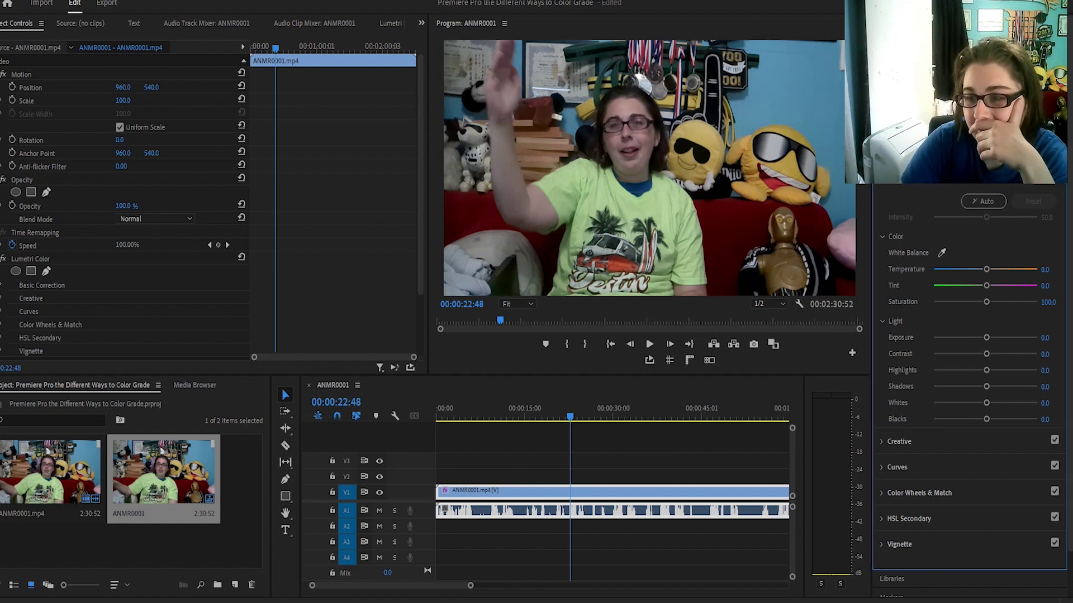
Step: Try shifting the clip's contrast, highlights, shadows and whites in turn, resetting each to 0
{"action": "left_click_drag", "start_coordinate": [987, 353], "coordinate": [1016, 402]}
{"action": "double_click", "coordinate": [1012, 354]}
{"action": "double_click", "coordinate": [937, 370]}
{"action": "double_click", "coordinate": [954, 386]}
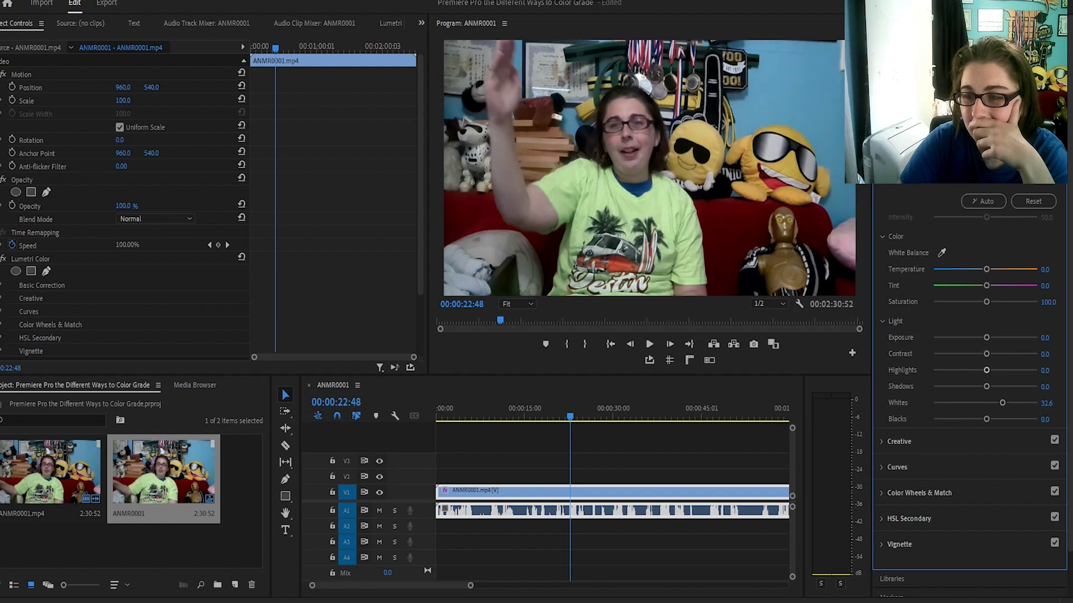
{"action": "double_click", "coordinate": [1016, 402]}
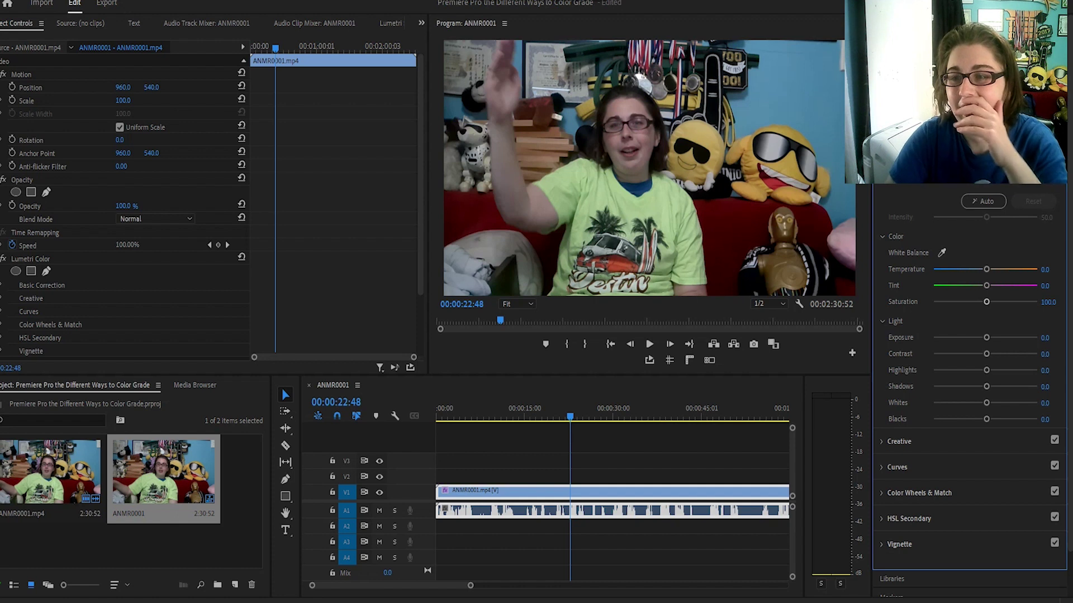
Step: Try the clip's saturation at 0 and 200, preview the frame at 00:00:21:33, and reduce the saturation to 141.3
{"action": "left_click_drag", "start_coordinate": [986, 301], "coordinate": [933, 301]}
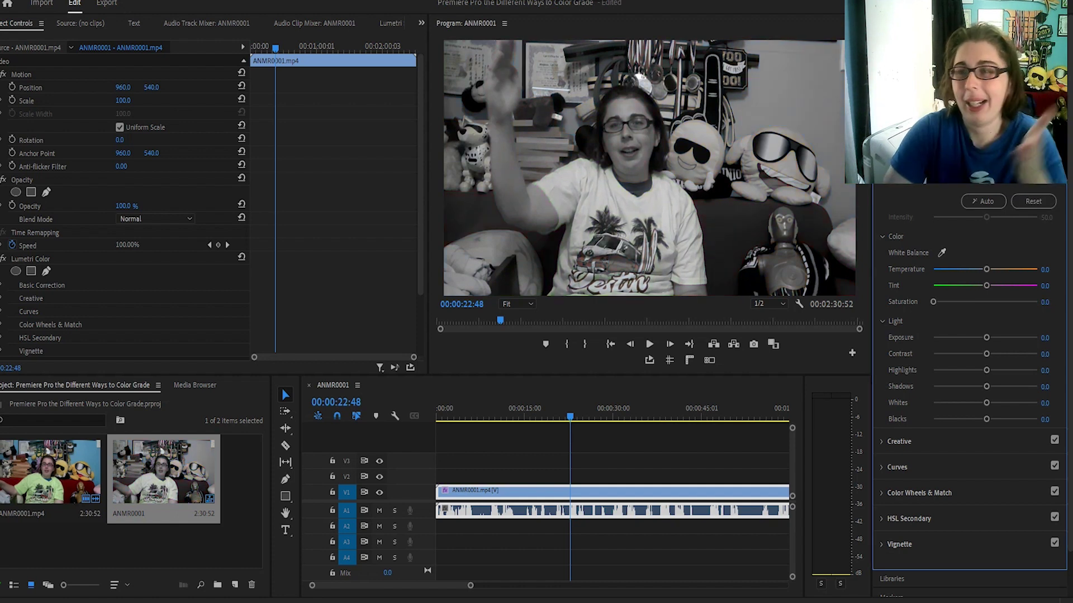
{"action": "left_click_drag", "start_coordinate": [933, 302], "coordinate": [1037, 302]}
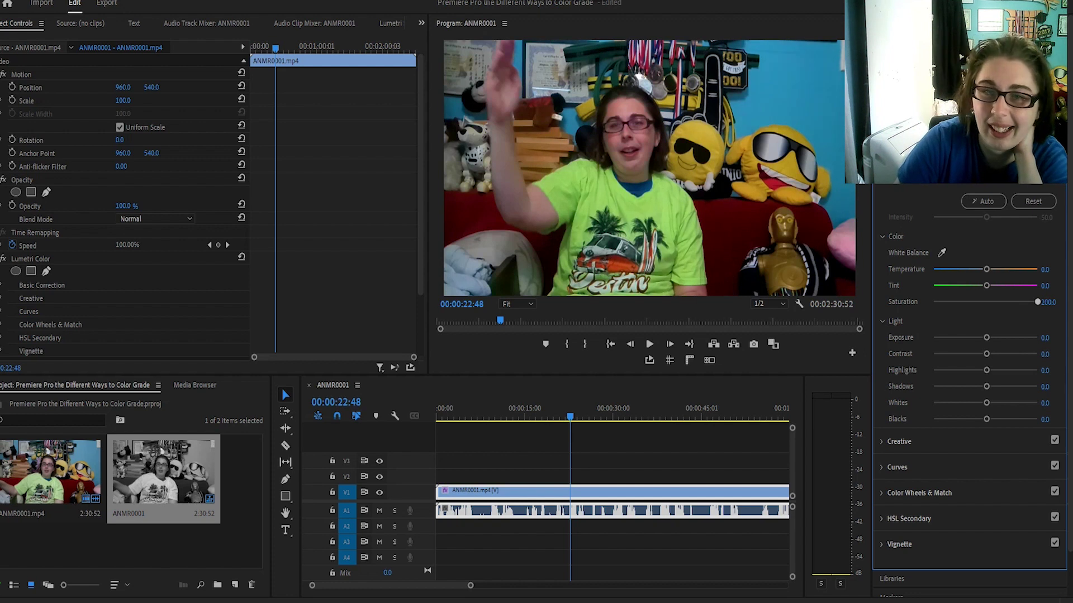
{"action": "left_click_drag", "start_coordinate": [571, 406], "coordinate": [562, 406]}
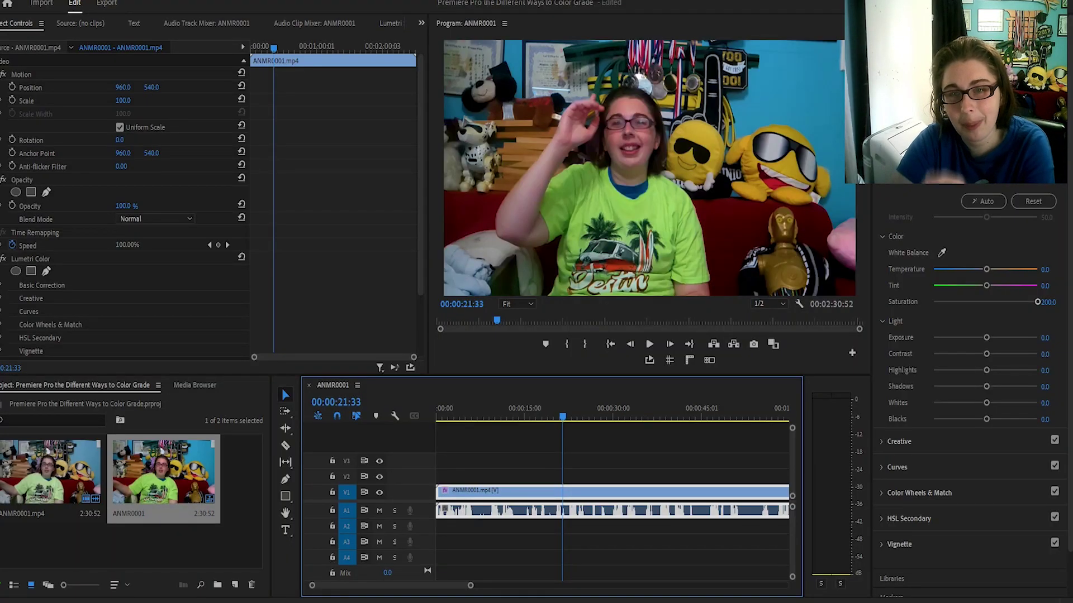
{"action": "left_click_drag", "start_coordinate": [1037, 301], "coordinate": [1005, 302]}
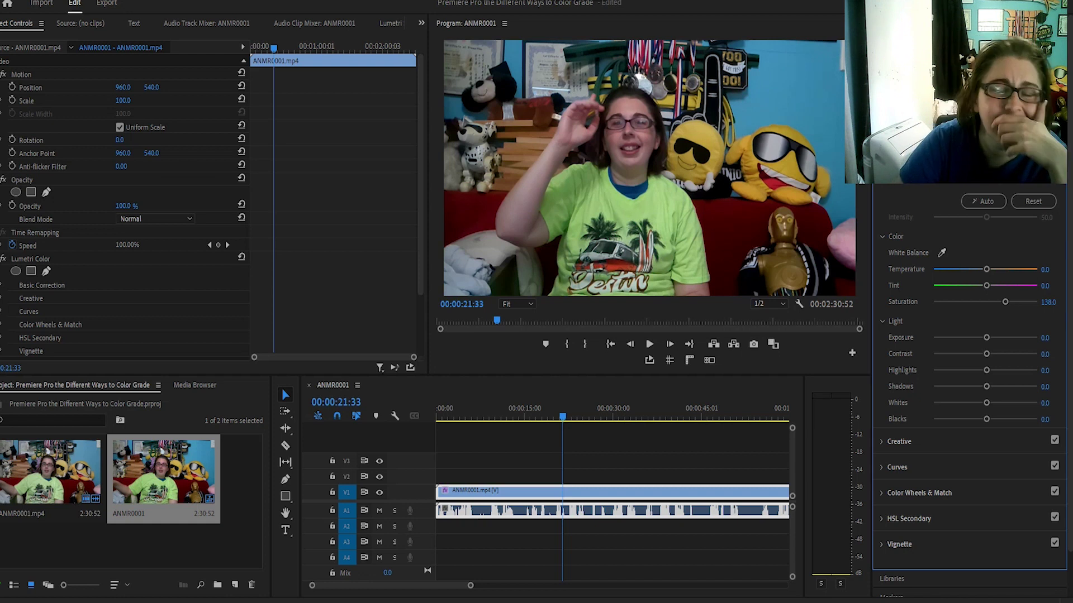
{"action": "left_click_drag", "start_coordinate": [1005, 301], "coordinate": [1007, 302]}
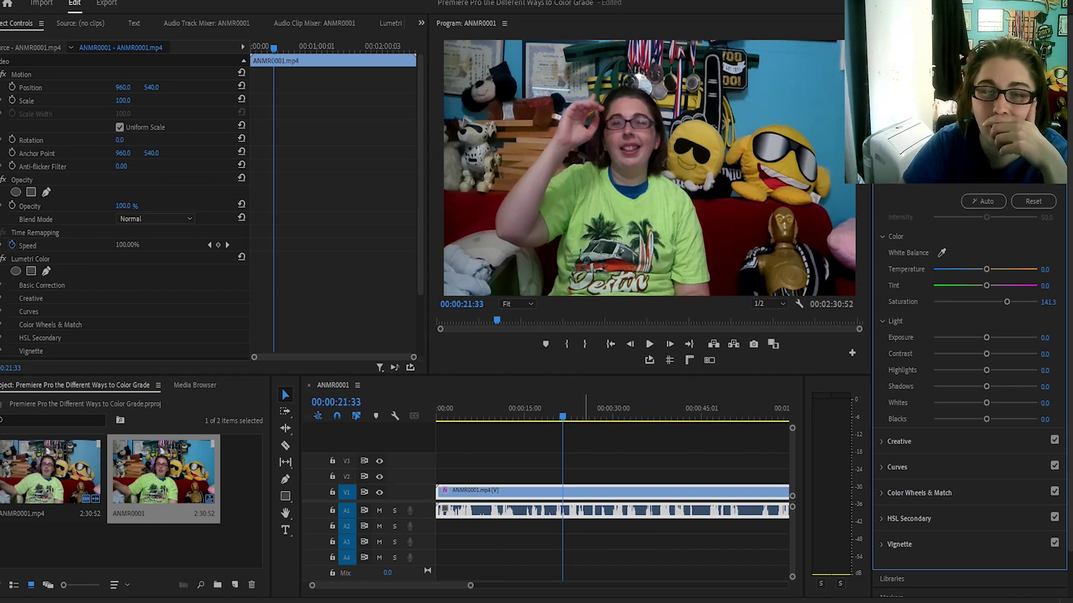
Step: Raise the clip's exposure to 0.5 and move the playhead to 00:00:18:11
{"action": "left_click_drag", "start_coordinate": [986, 337], "coordinate": [989, 337]}
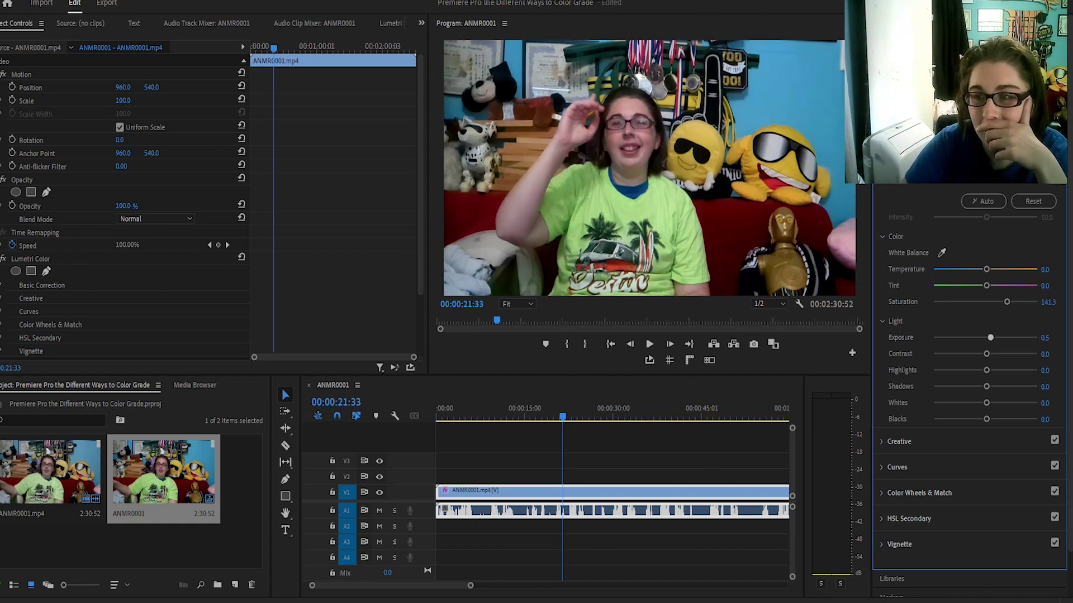
{"action": "left_click", "coordinate": [542, 415]}
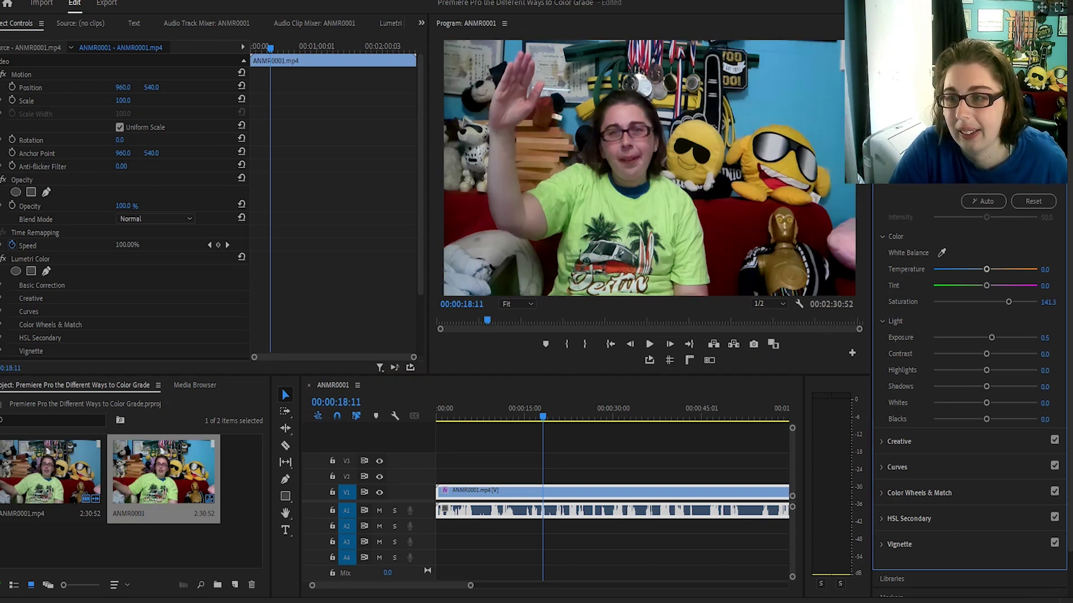
{"action": "left_click_drag", "start_coordinate": [1045, 11], "coordinate": [1048, 418]}
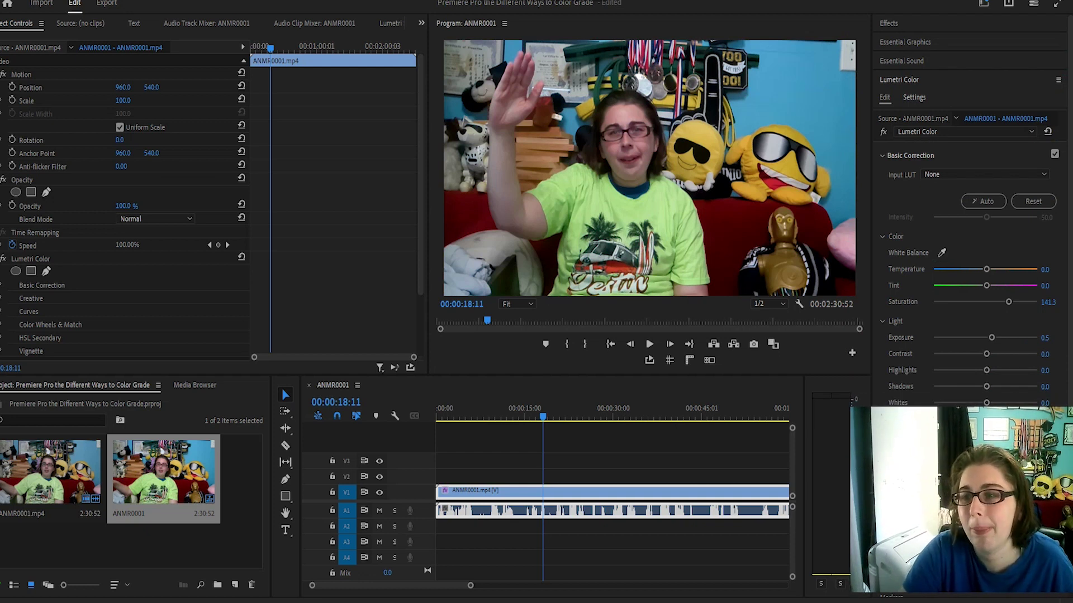
Step: Try the input LUTs ALEXA_Default_LogC2Rec709, ARRI_Universal_HD, AlexaV3_K1S1_LogC2Video_Rec709_EE and ARRI_Universal_DCI, and set the input LUT back to None
{"action": "left_click", "coordinate": [985, 175]}
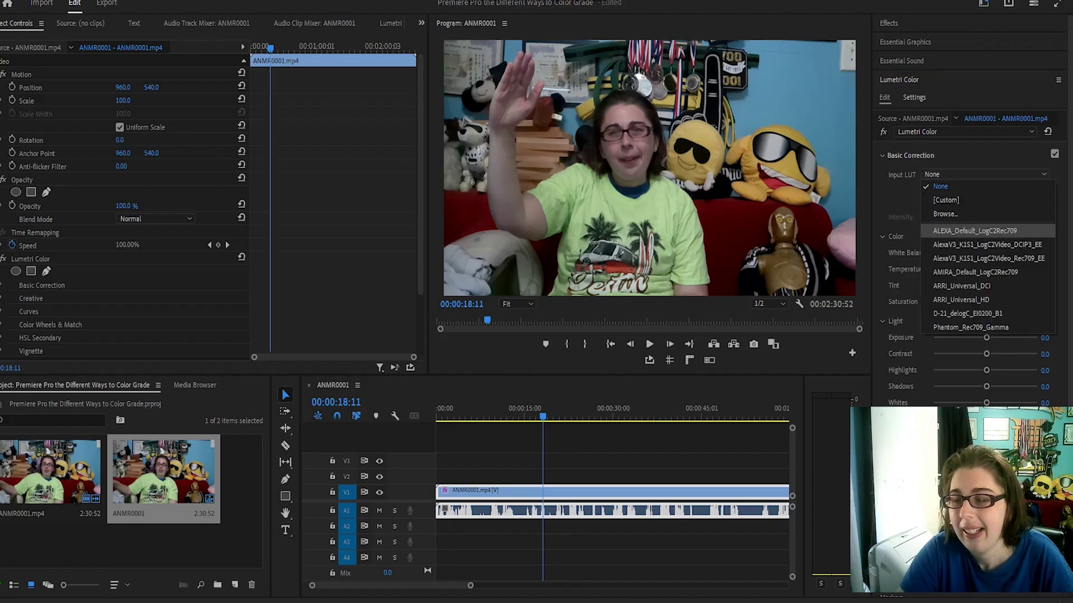
{"action": "left_click", "coordinate": [602, 102]}
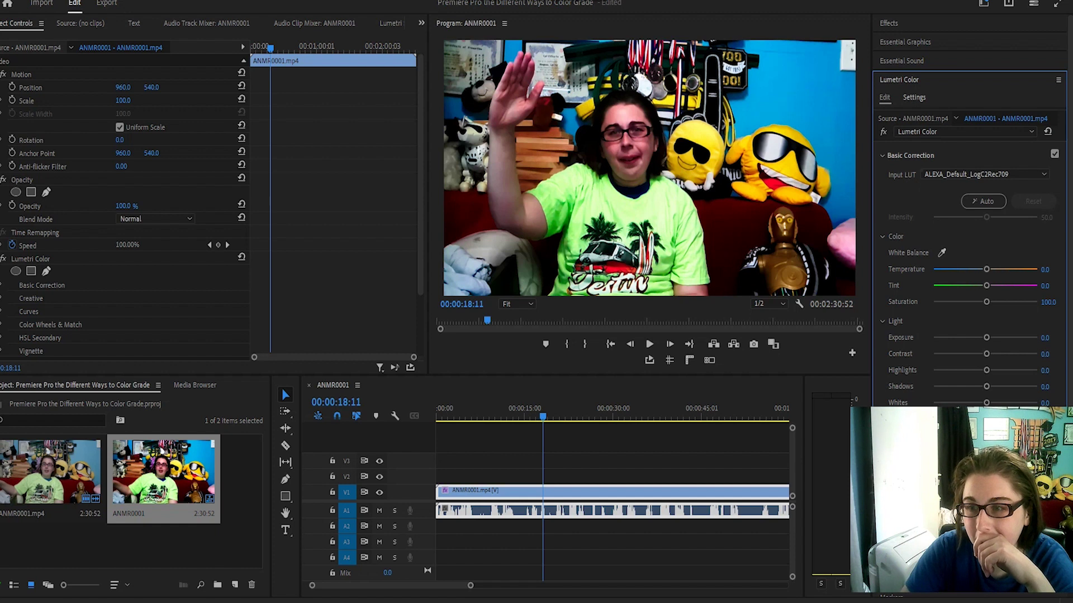
{"action": "left_click", "coordinate": [984, 174]}
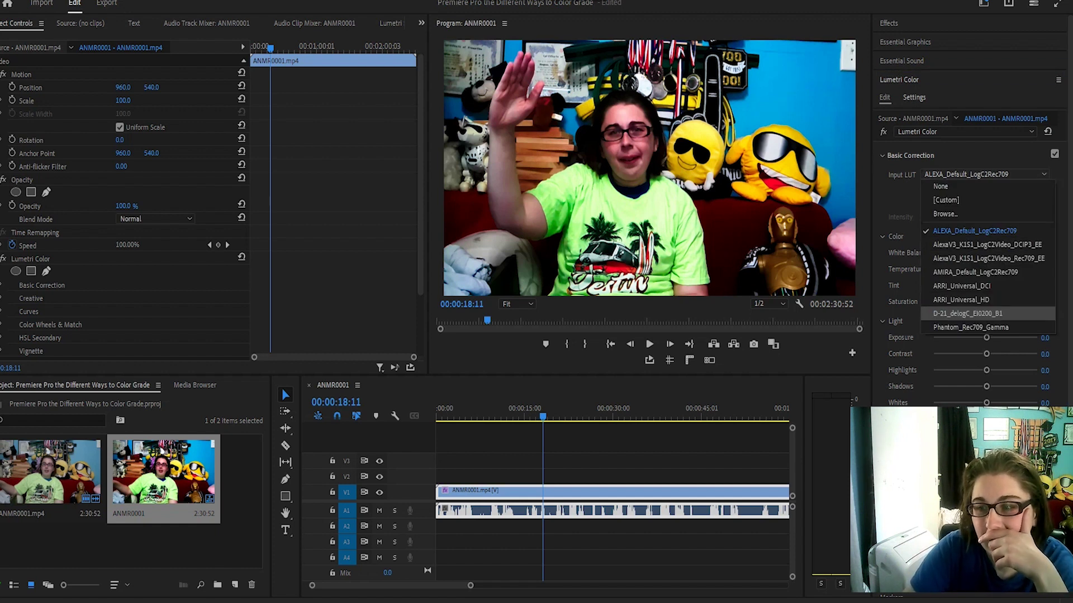
{"action": "left_click", "coordinate": [961, 299]}
{"action": "left_click", "coordinate": [983, 174]}
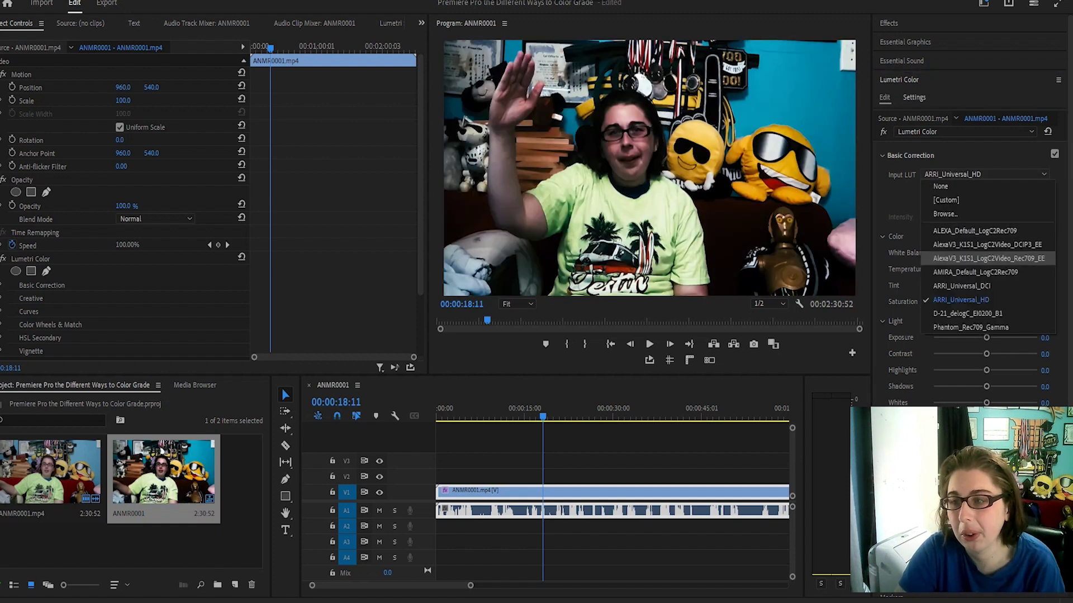
{"action": "left_click", "coordinate": [983, 258]}
{"action": "left_click", "coordinate": [983, 175]}
{"action": "left_click", "coordinate": [961, 285]}
{"action": "left_click", "coordinate": [984, 175]}
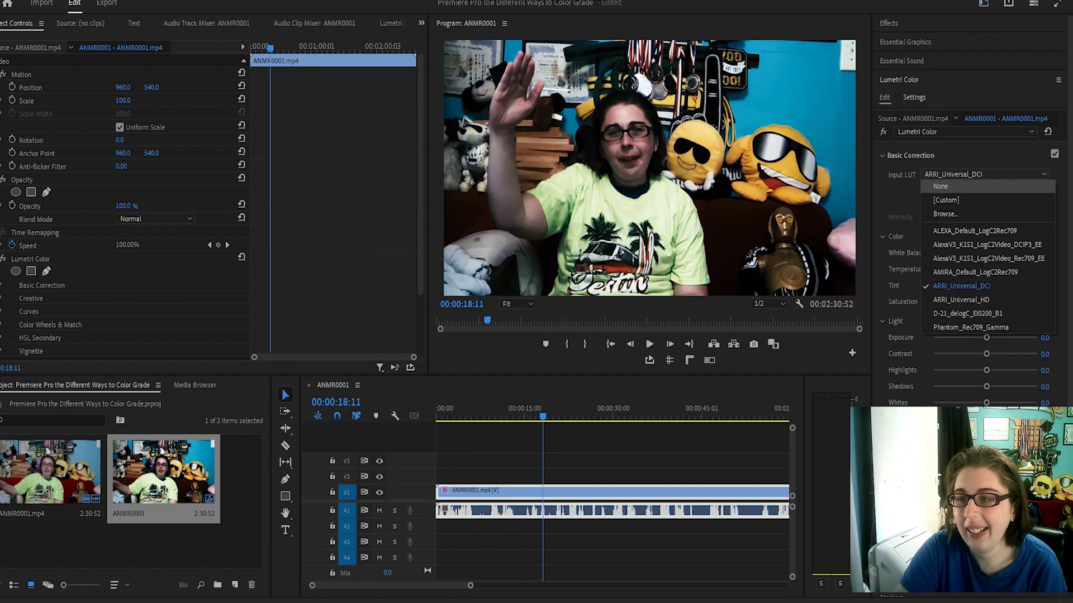
{"action": "left_click", "coordinate": [941, 186]}
{"action": "left_click", "coordinate": [984, 174]}
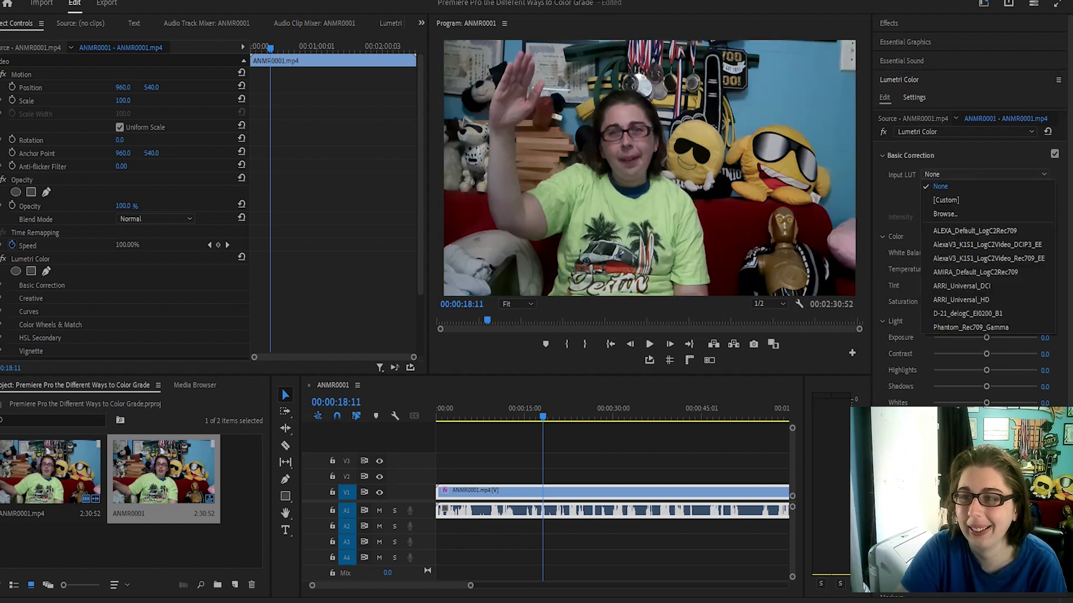
{"action": "left_click", "coordinate": [940, 186]}
Step: Try a white balance sampled from the background wall in the preview, and reset the basic correction
{"action": "left_click", "coordinate": [942, 253]}
{"action": "left_click", "coordinate": [799, 72]}
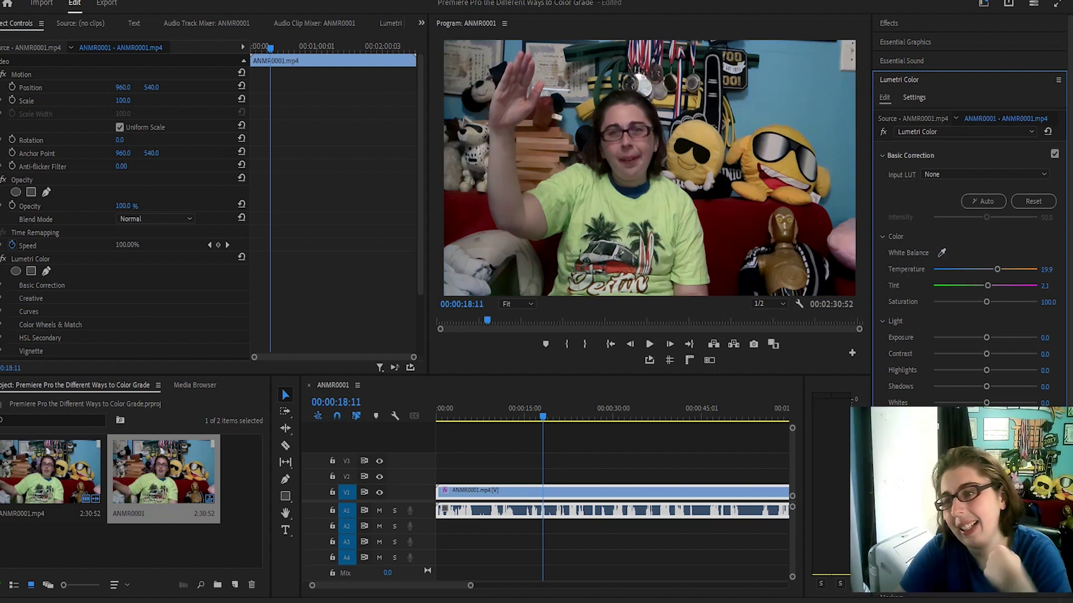
{"action": "left_click", "coordinate": [1032, 201]}
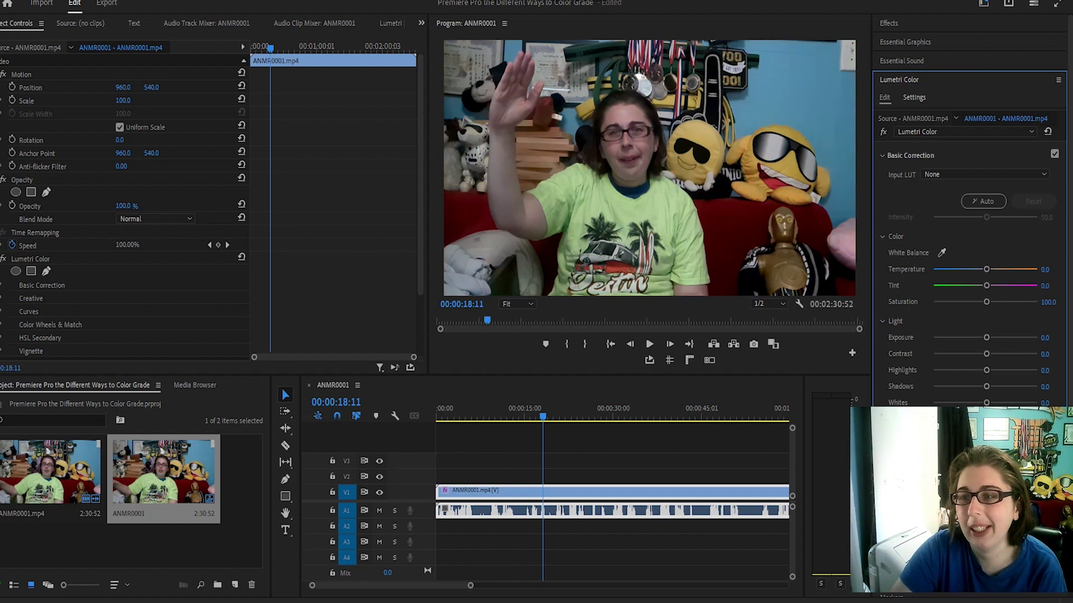
Step: Set the clip's saturation to 140.2 and its exposure to 0.8 in the basic correction
{"action": "left_click_drag", "start_coordinate": [986, 302], "coordinate": [1007, 302]}
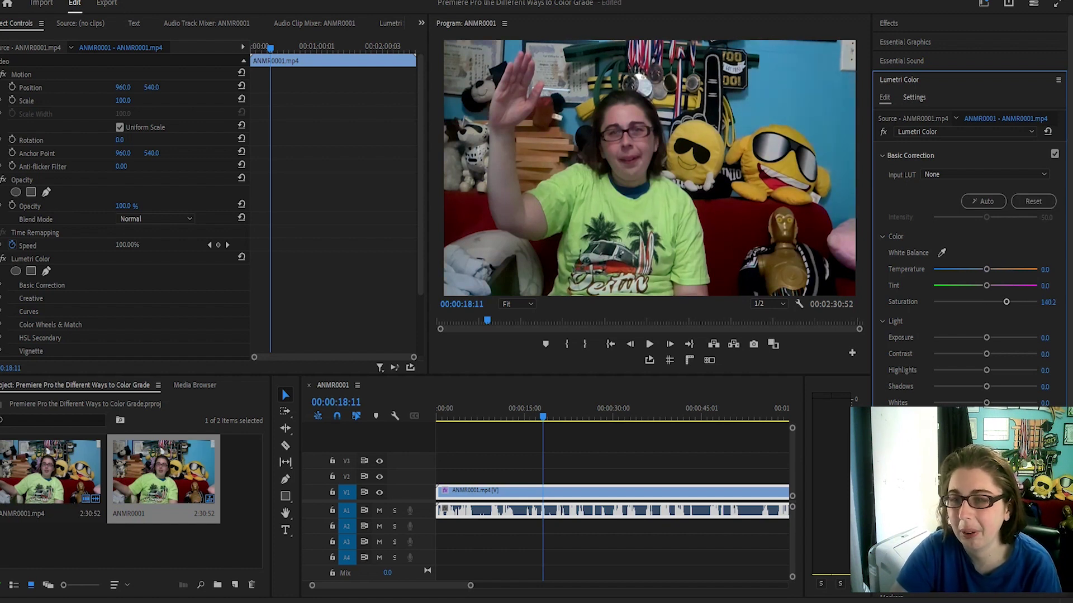
{"action": "left_click_drag", "start_coordinate": [986, 338], "coordinate": [993, 337]}
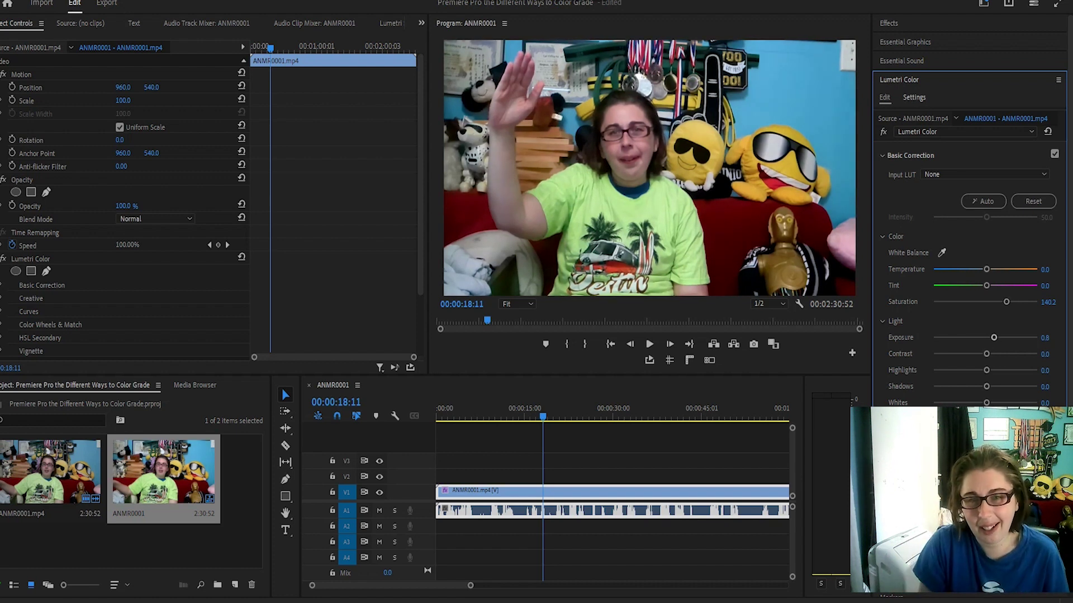
Step: Return the Creative Faded Film amount to 0, and try Sharpen at 100 and -100 before resetting it to 0
{"action": "scroll", "coordinate": [969, 251], "scroll_direction": "down", "scroll_amount": 3}
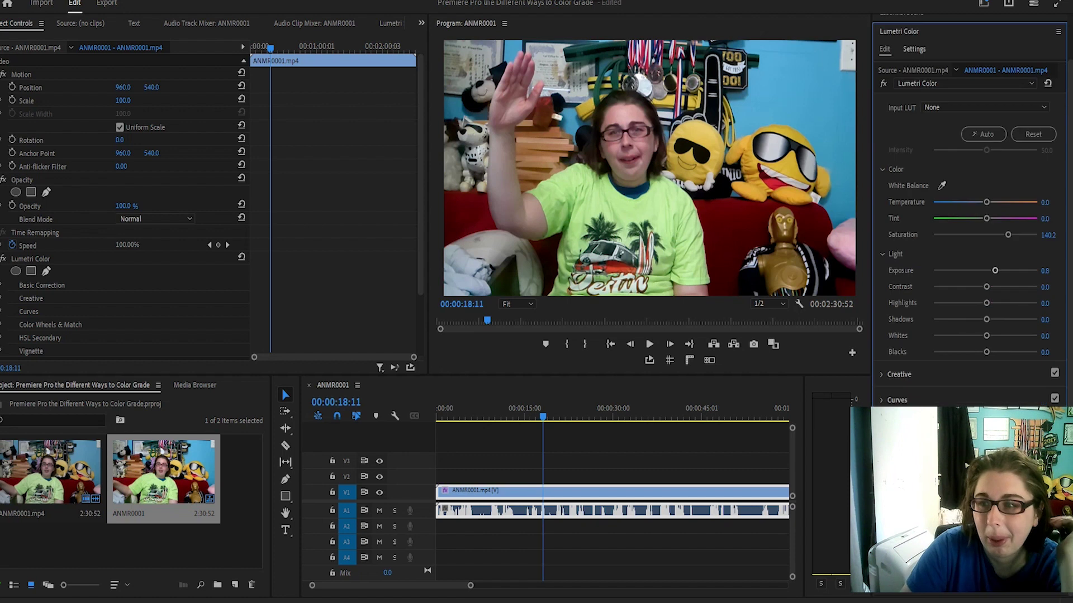
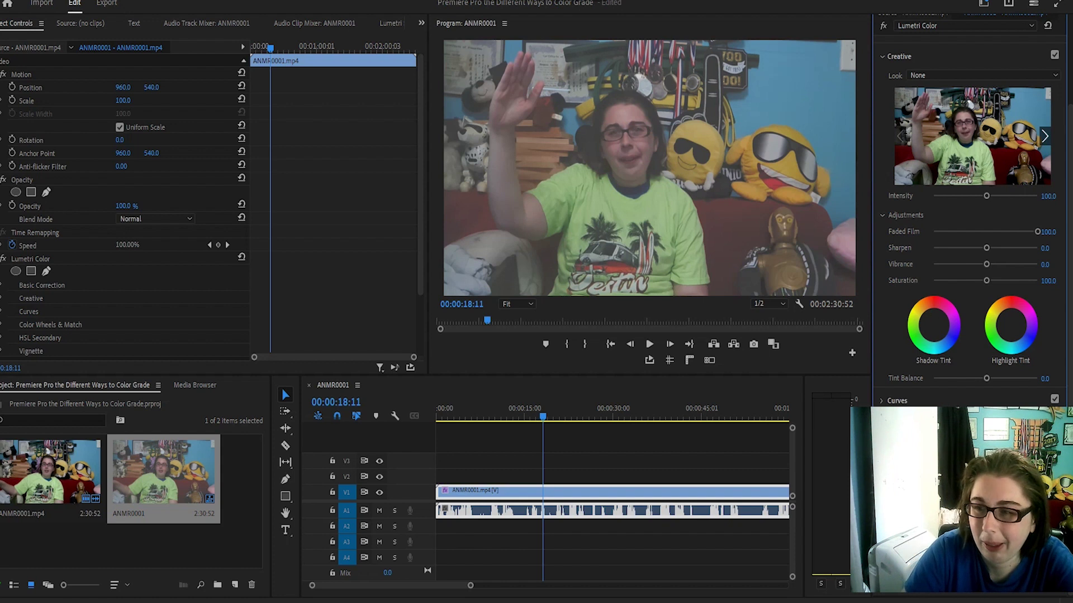
{"action": "left_click_drag", "start_coordinate": [1037, 231], "coordinate": [933, 231]}
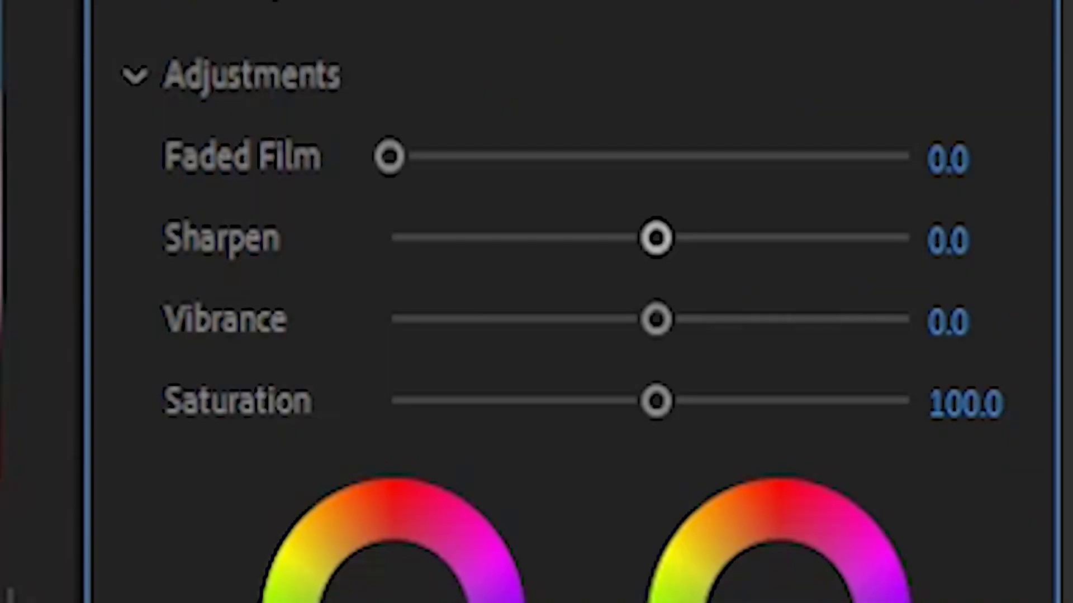
{"action": "left_click_drag", "start_coordinate": [986, 247], "coordinate": [1037, 248]}
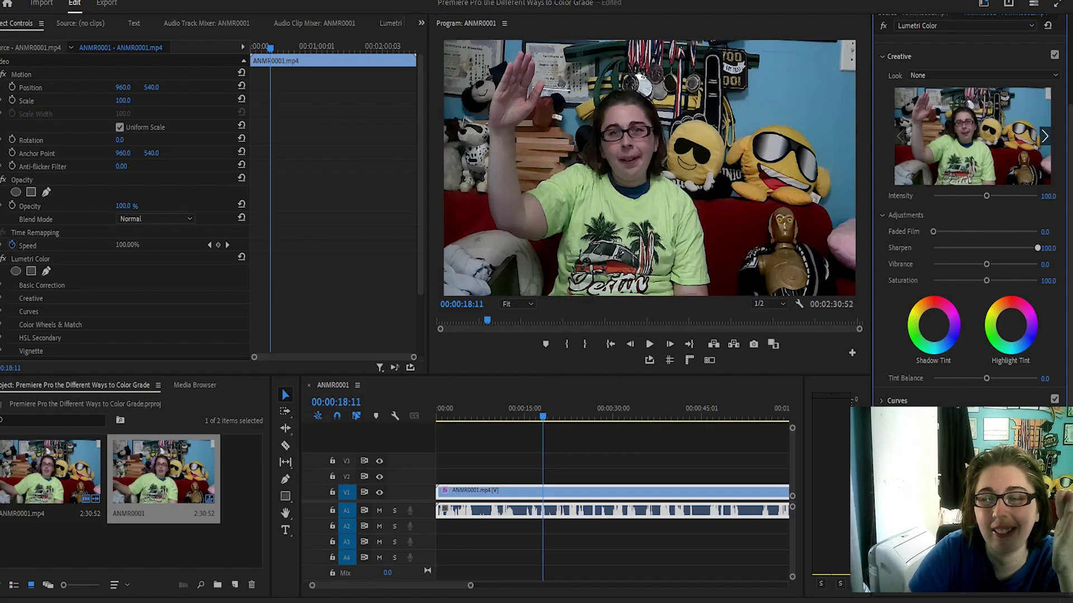
{"action": "left_click_drag", "start_coordinate": [1038, 247], "coordinate": [933, 247]}
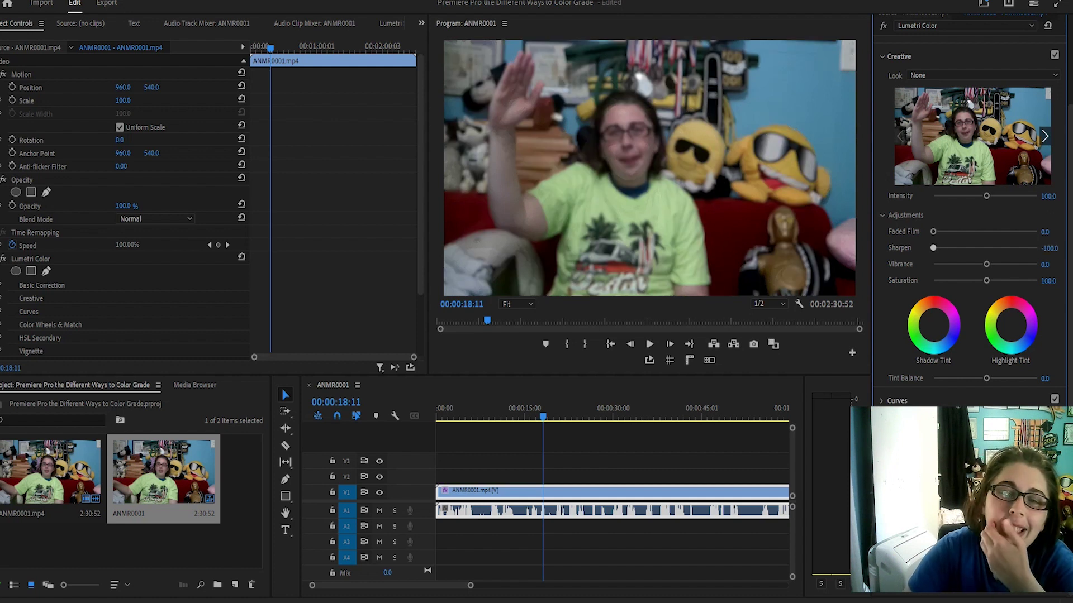
{"action": "double_click", "coordinate": [933, 248]}
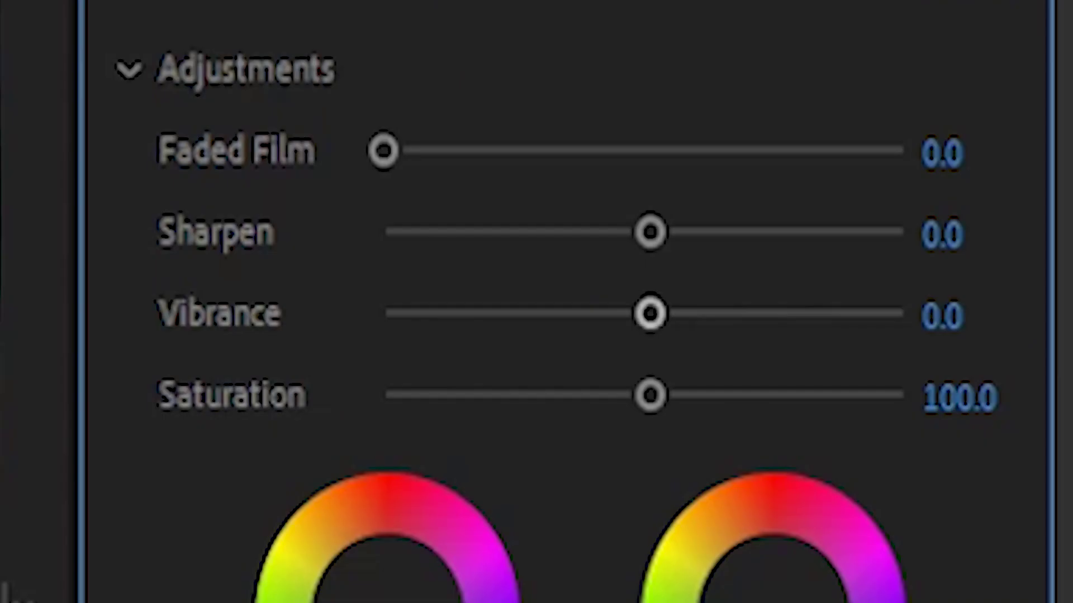
Step: Try the Creative vibrance at 100 and reset it to 0
{"action": "left_click_drag", "start_coordinate": [986, 264], "coordinate": [987, 265]}
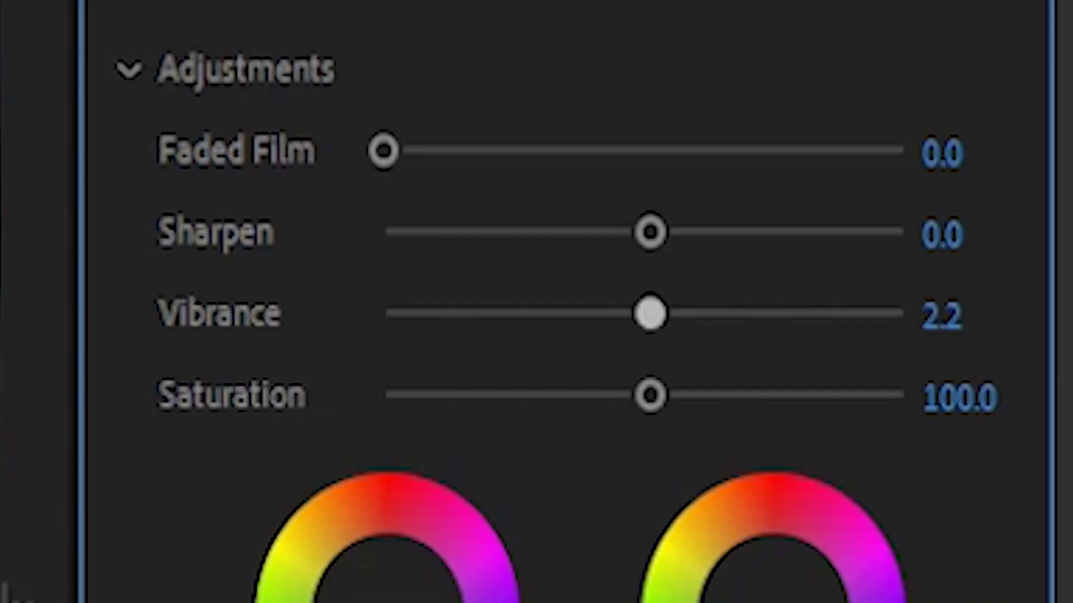
{"action": "left_click_drag", "start_coordinate": [650, 312], "coordinate": [904, 313]}
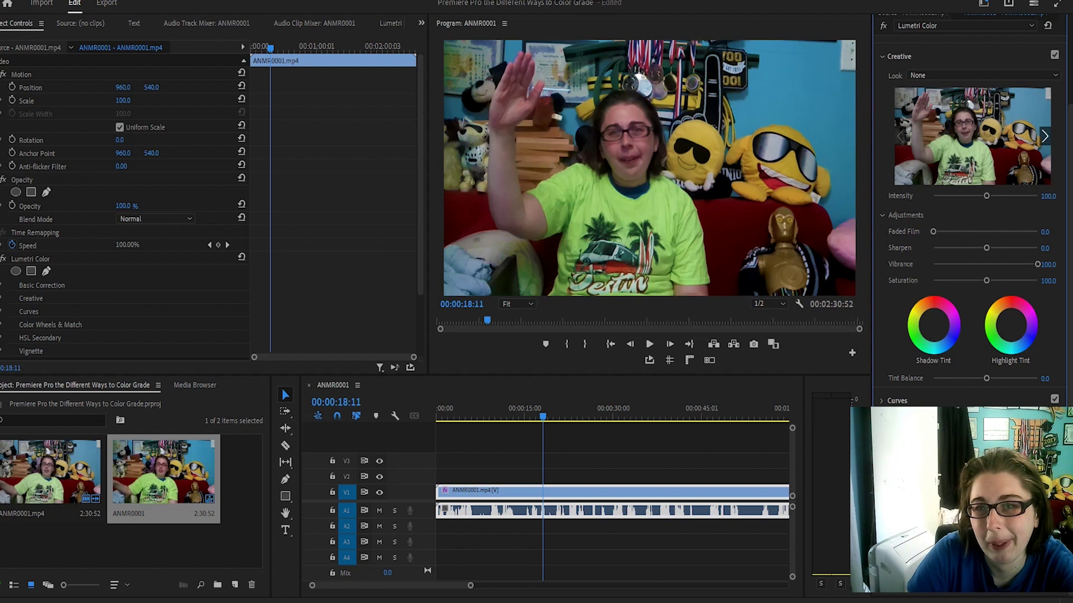
{"action": "double_click", "coordinate": [1036, 264]}
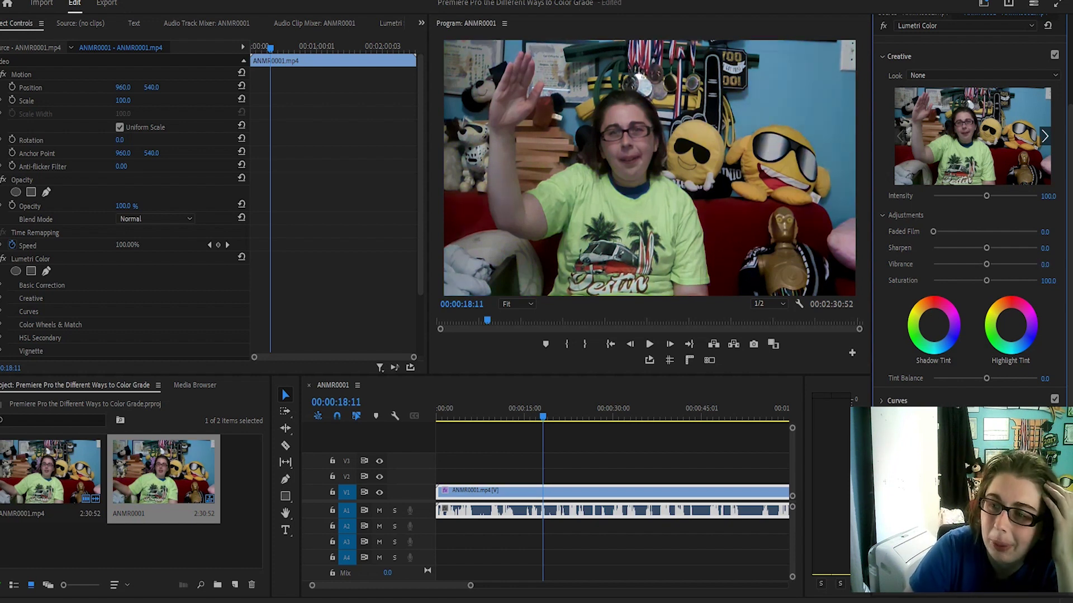
Step: Try the Creative vibrance at -100 and undo it, and set the Creative saturation to 160.9
{"action": "left_click_drag", "start_coordinate": [986, 264], "coordinate": [933, 265]}
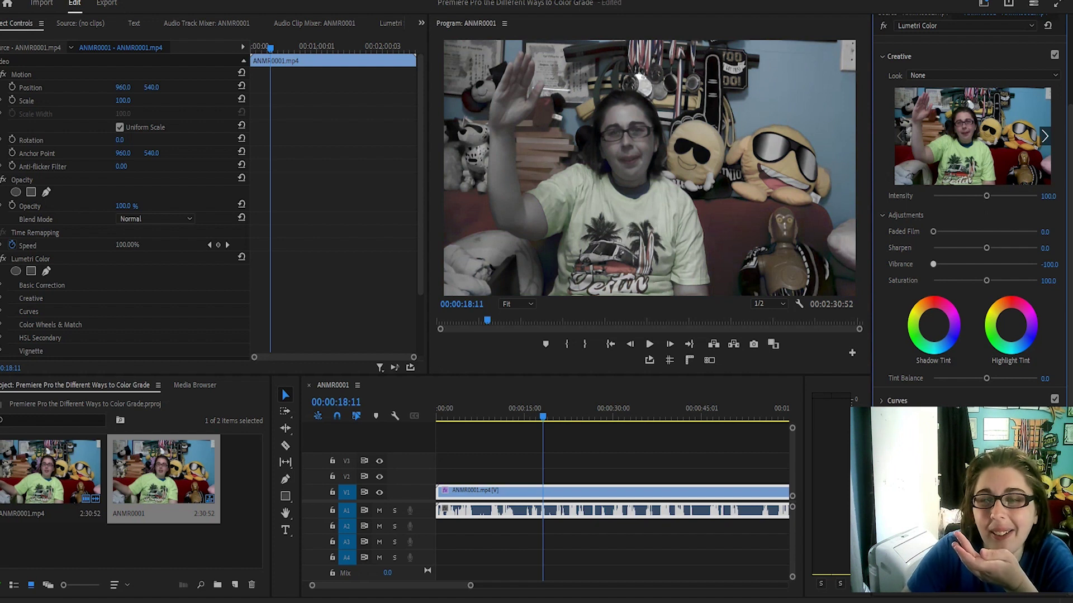
{"action": "key", "text": "ctrl+z"}
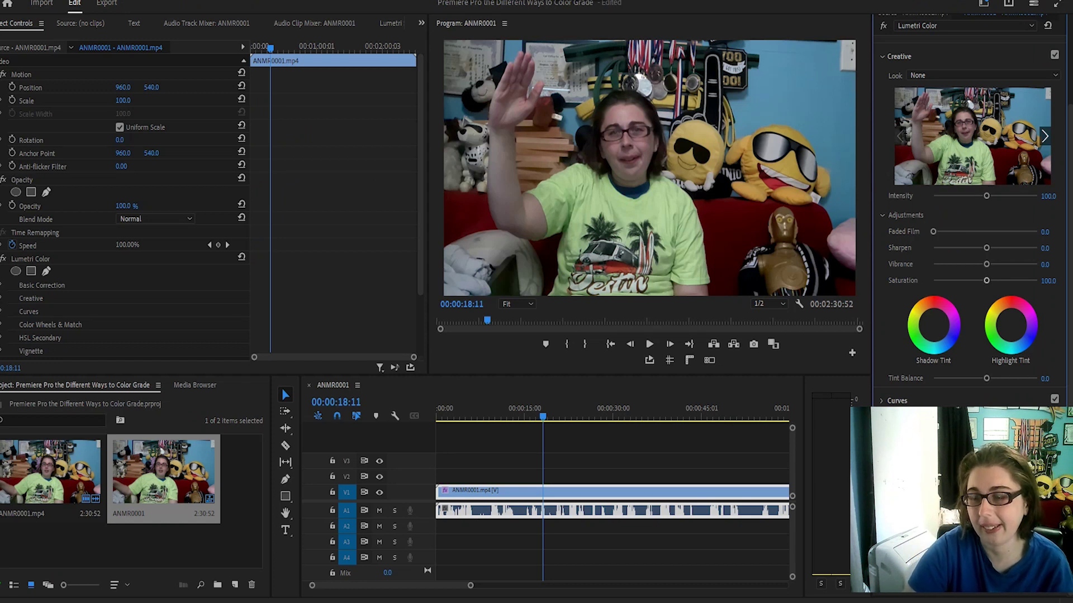
{"action": "left_click_drag", "start_coordinate": [986, 280], "coordinate": [1017, 281]}
{"action": "left_click", "coordinate": [556, 417]}
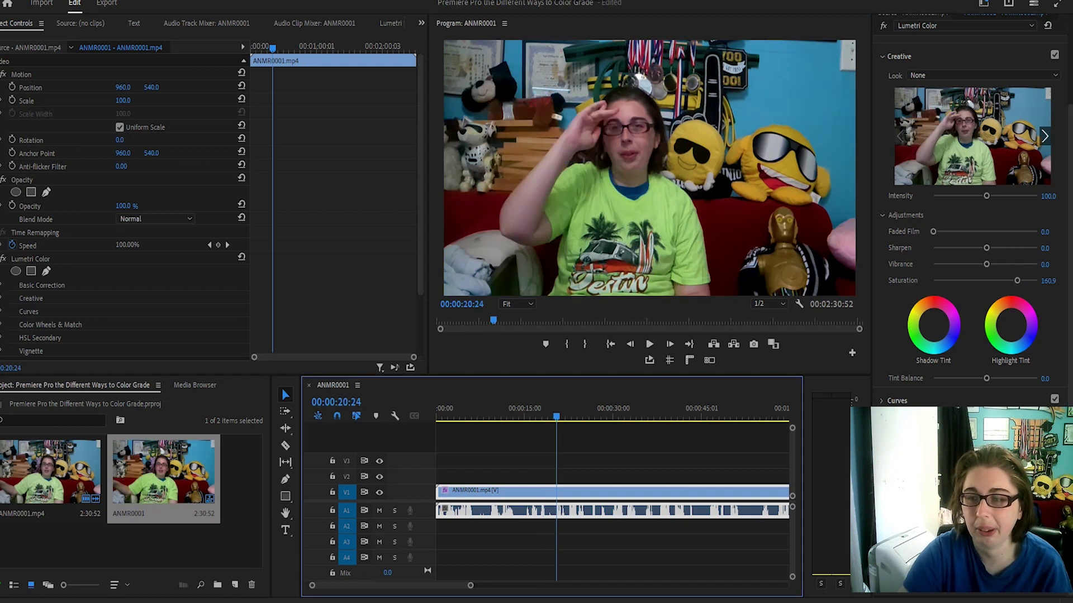
{"action": "left_click_drag", "start_coordinate": [556, 416], "coordinate": [553, 416]}
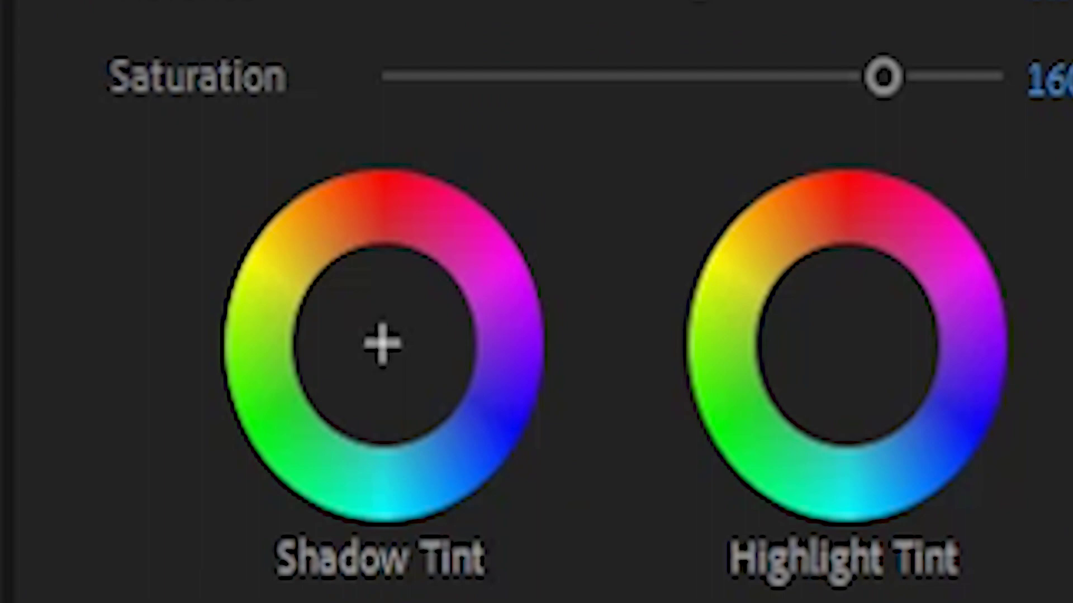
Step: Try a green shadow tint and a shifted highlight tint with a tint balance of -40.2, and reset both tint wheels
{"action": "left_click_drag", "start_coordinate": [383, 343], "coordinate": [266, 366]}
{"action": "left_click_drag", "start_coordinate": [914, 328], "coordinate": [931, 332]}
{"action": "mouse_move", "coordinate": [1010, 325]}
{"action": "left_mouse_down"}
{"action": "mouse_move", "coordinate": [1003, 311]}
{"action": "mouse_move", "coordinate": [1007, 337]}
{"action": "left_mouse_up"}
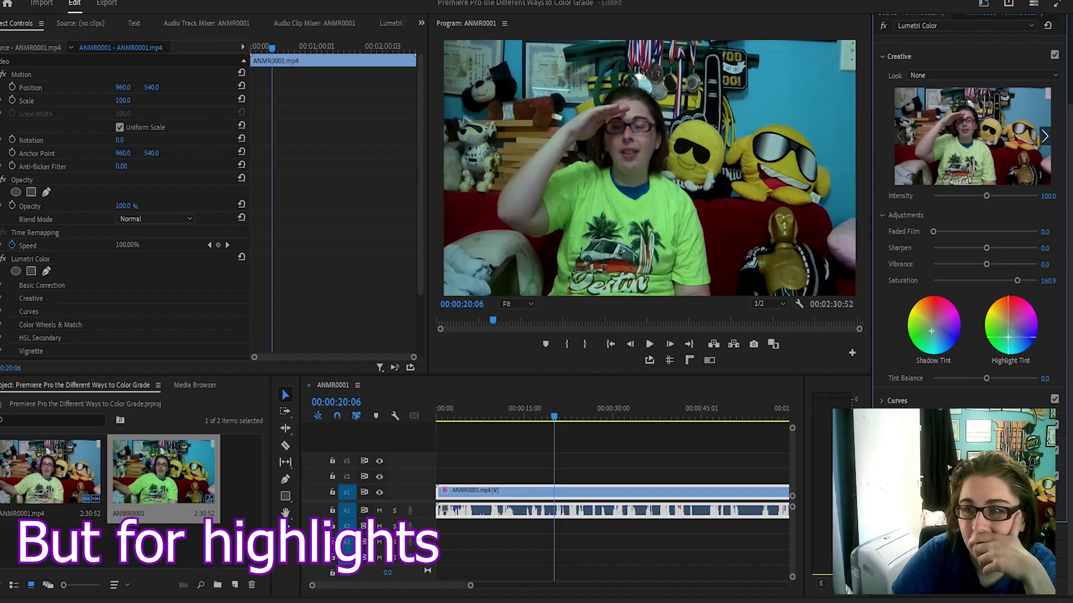
{"action": "left_click_drag", "start_coordinate": [986, 378], "coordinate": [964, 378]}
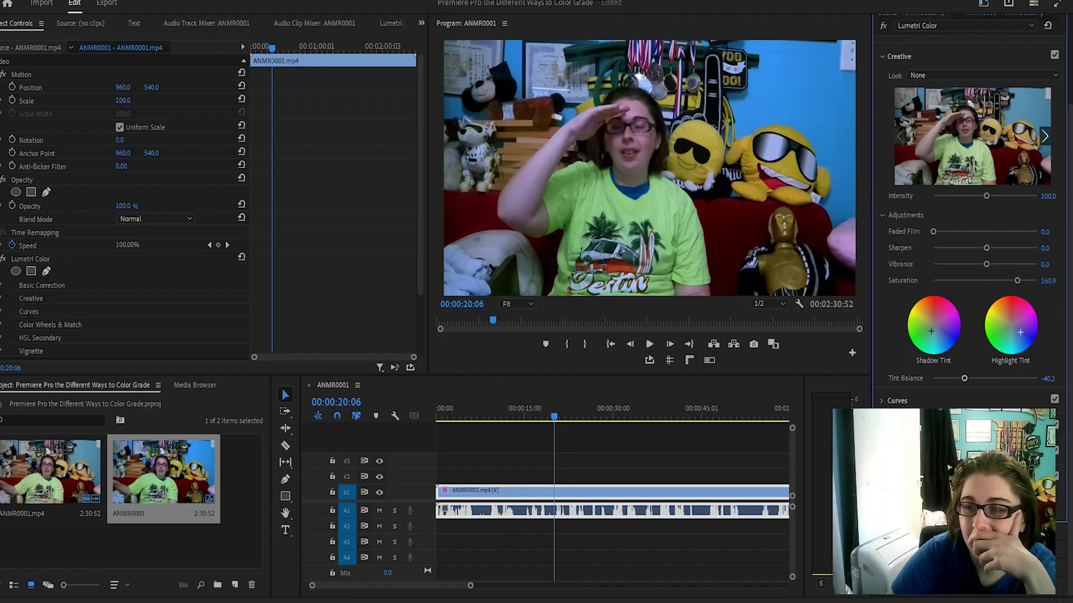
{"action": "double_click", "coordinate": [933, 325]}
{"action": "double_click", "coordinate": [1010, 325]}
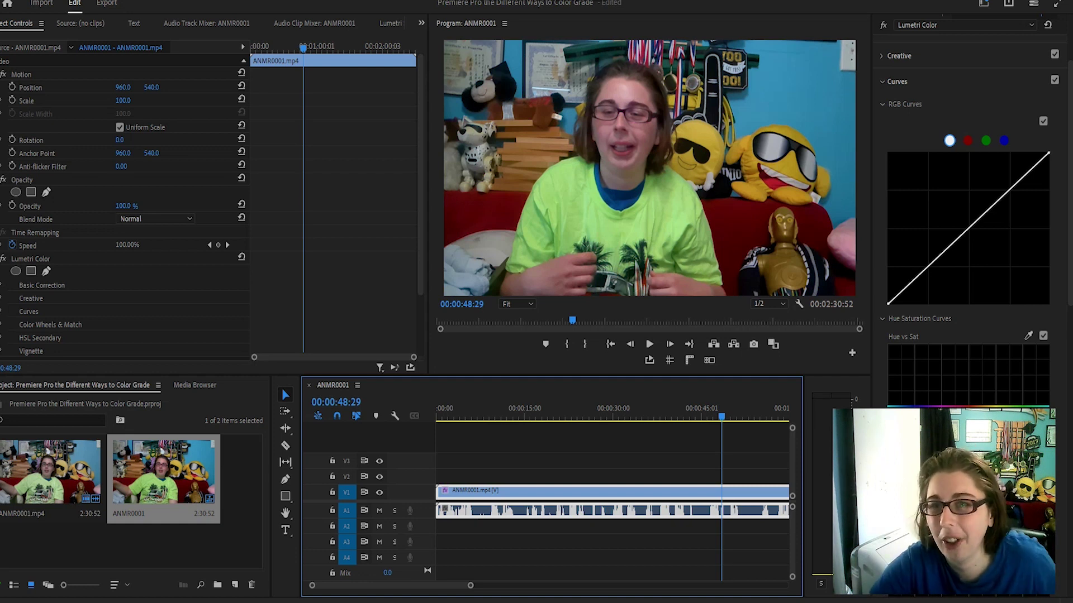
Step: Try pulling the middle of the white luma curve and the blue channel curve downward in the RGB Curves
{"action": "left_click_drag", "start_coordinate": [976, 222], "coordinate": [971, 246]}
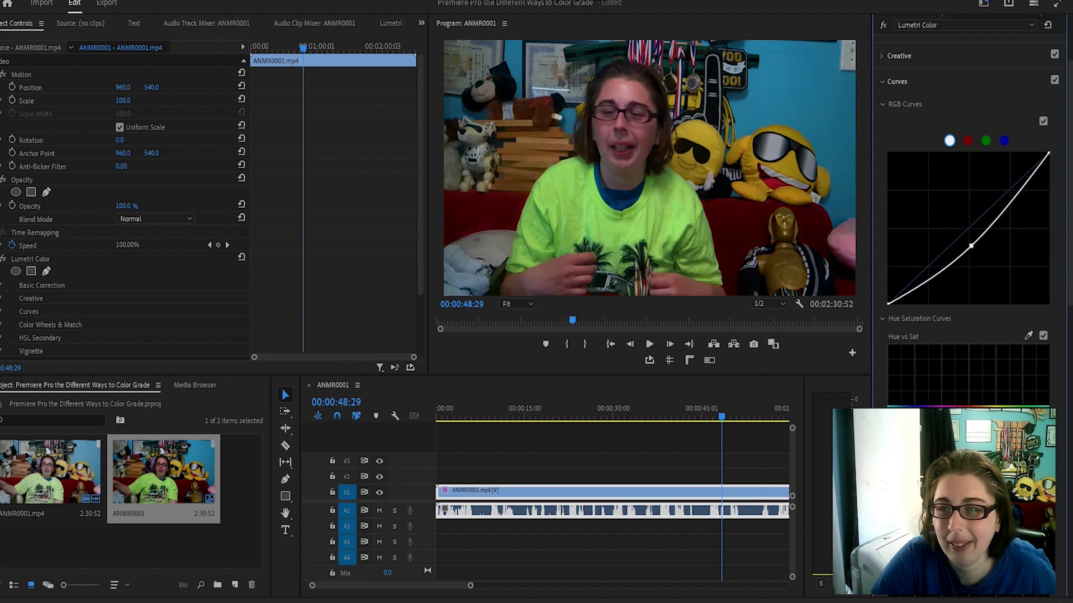
{"action": "left_click_drag", "start_coordinate": [971, 246], "coordinate": [979, 250]}
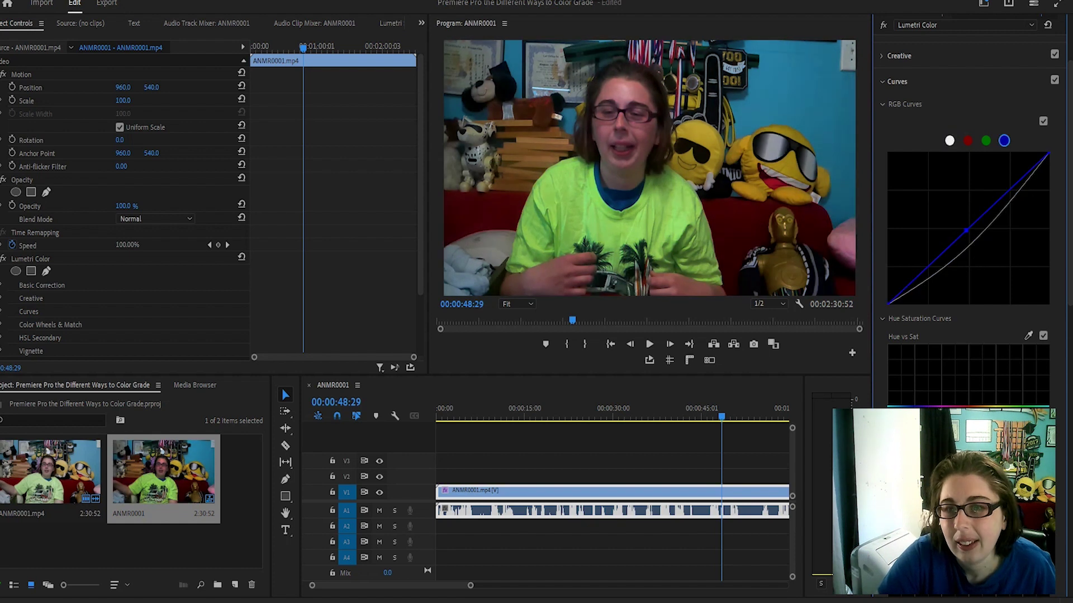
{"action": "left_click_drag", "start_coordinate": [961, 233], "coordinate": [987, 245]}
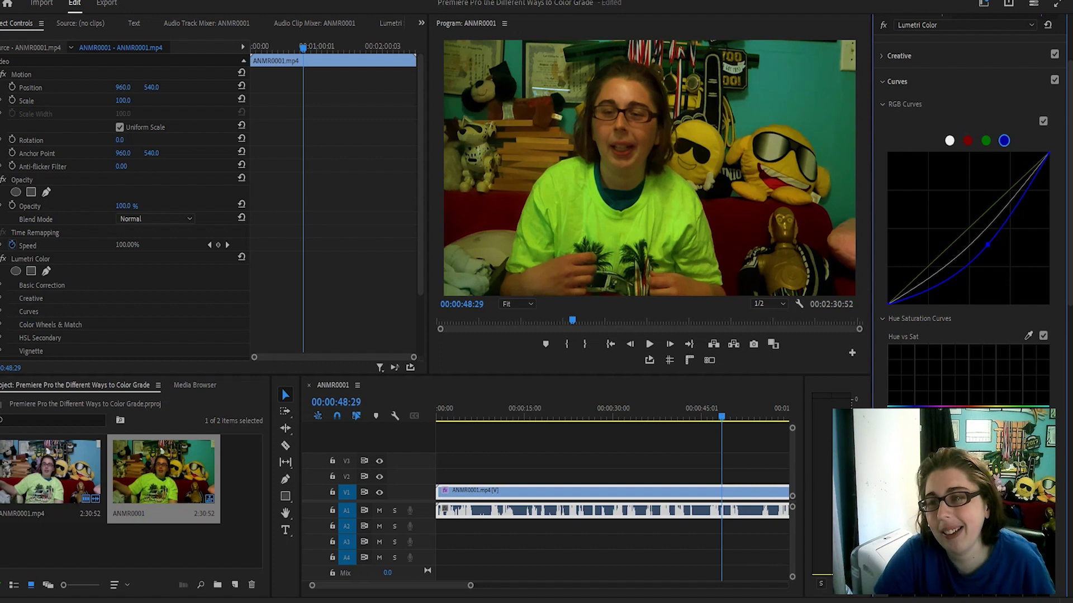
Step: Try raising and steeply lowering the green channel curve, and raise the red channel curve in the RGB Curves
{"action": "left_click", "coordinate": [986, 140]}
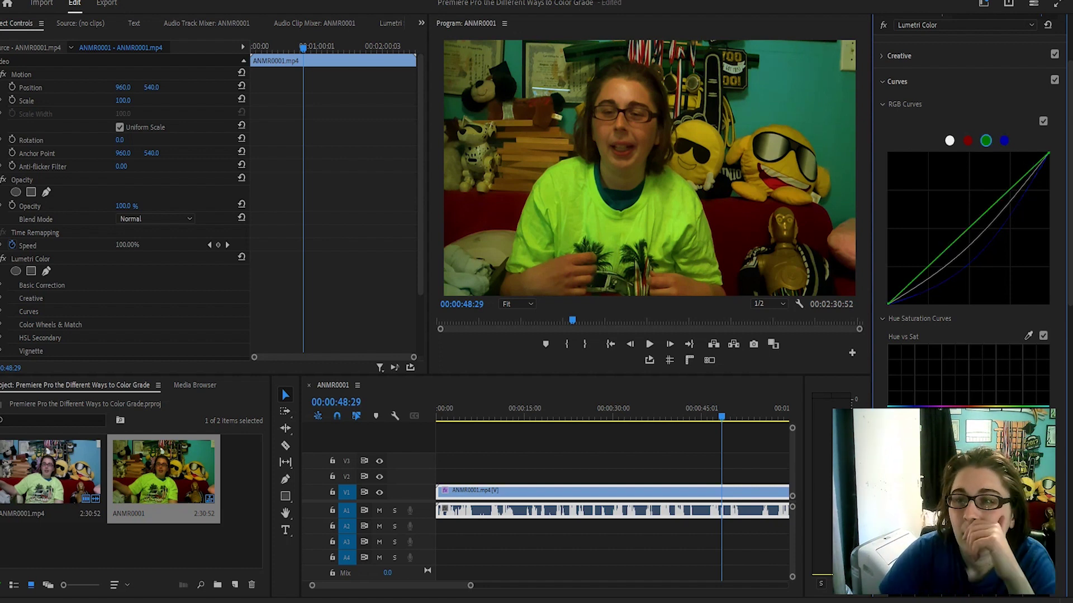
{"action": "left_click_drag", "start_coordinate": [954, 241], "coordinate": [954, 213]}
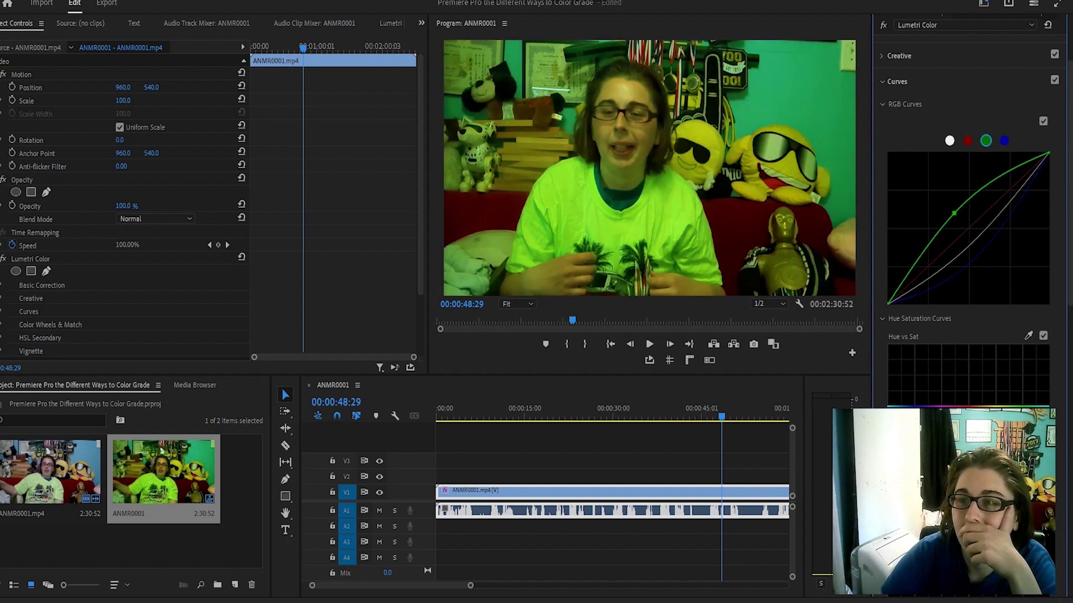
{"action": "left_click_drag", "start_coordinate": [954, 213], "coordinate": [991, 270]}
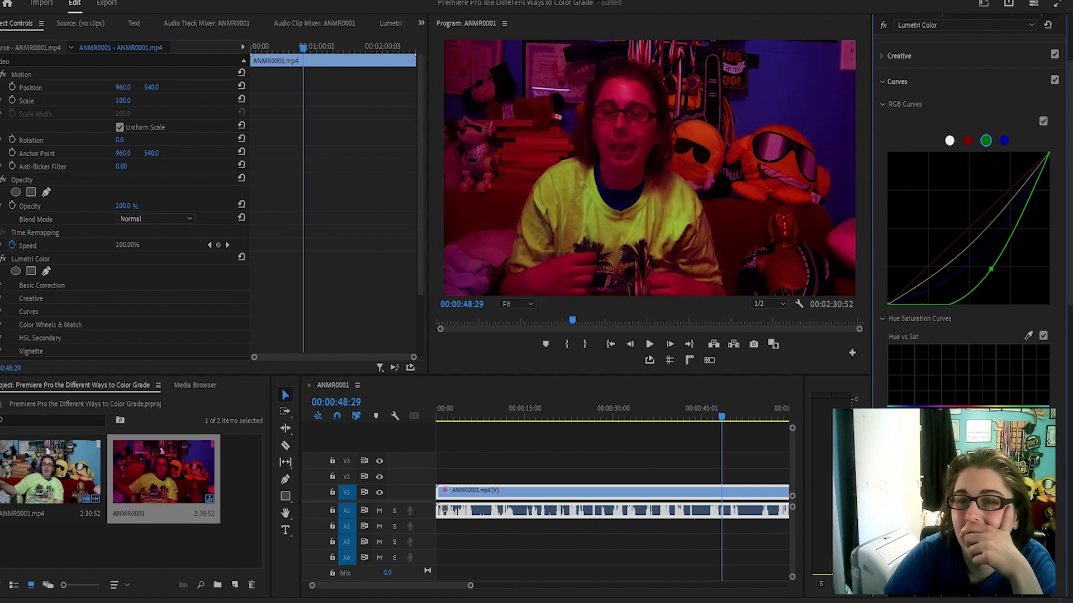
{"action": "left_click", "coordinate": [967, 140]}
{"action": "left_click_drag", "start_coordinate": [931, 263], "coordinate": [914, 212]}
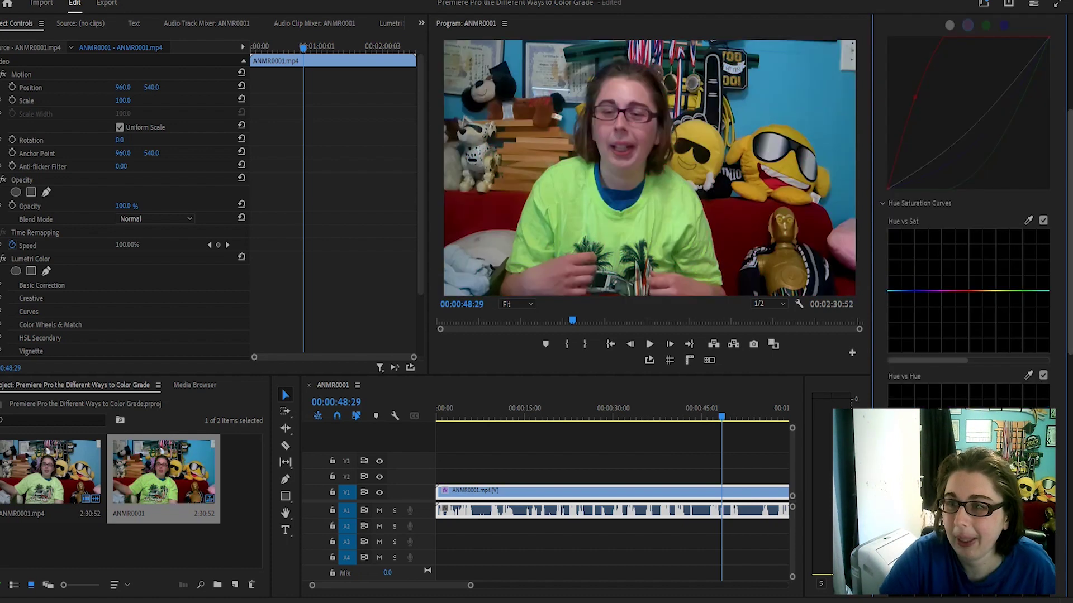
Step: Add control points around magenta on the Hue vs Sat curve and raise the blue range moderately
{"action": "scroll", "coordinate": [968, 224], "scroll_direction": "down", "scroll_amount": 5}
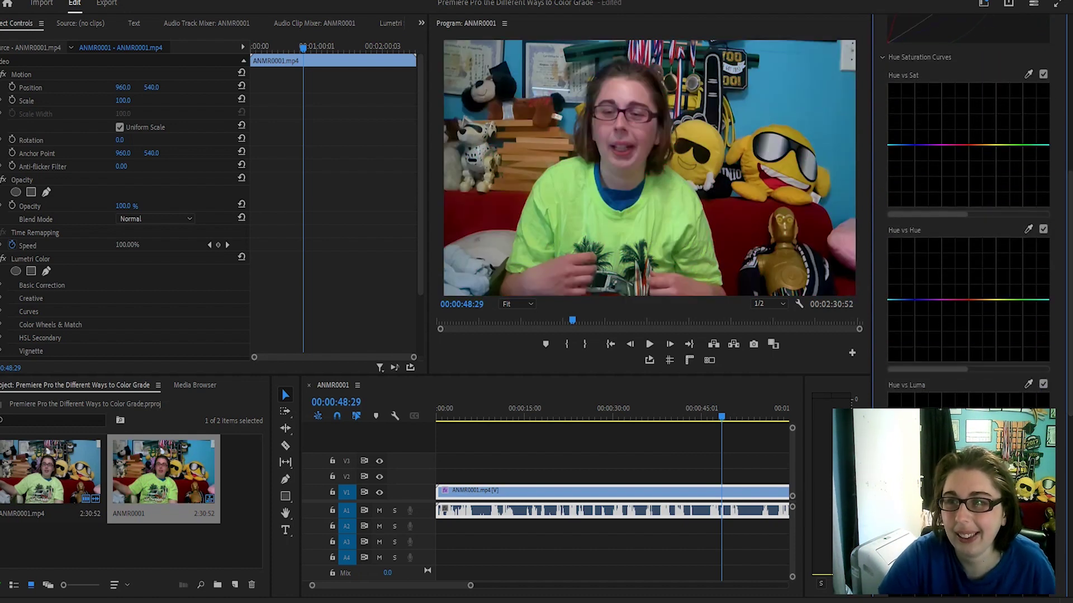
{"action": "left_click", "coordinate": [942, 145]}
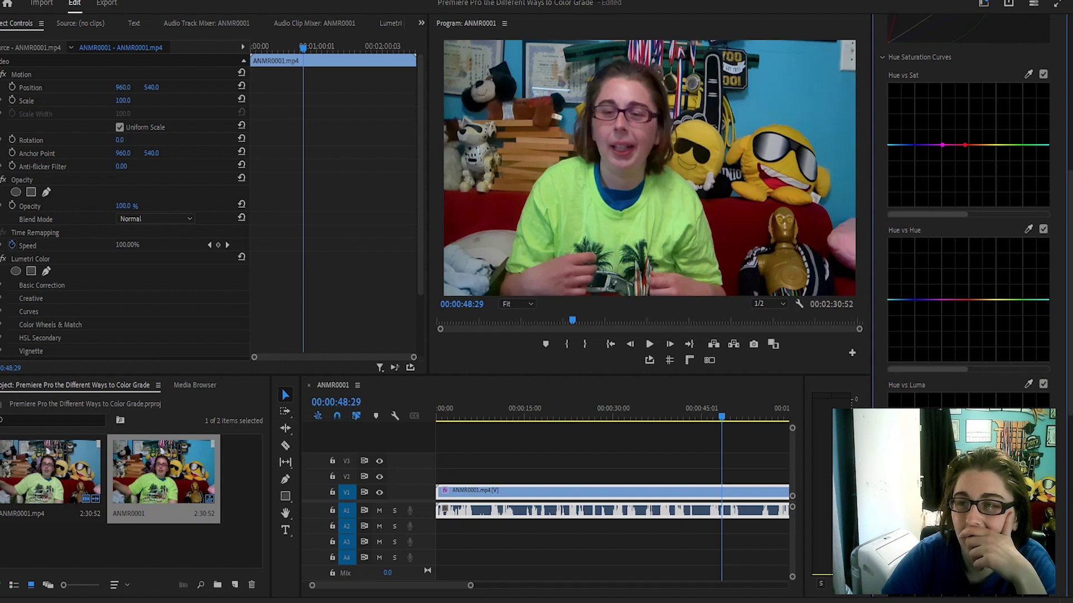
{"action": "left_click", "coordinate": [953, 144]}
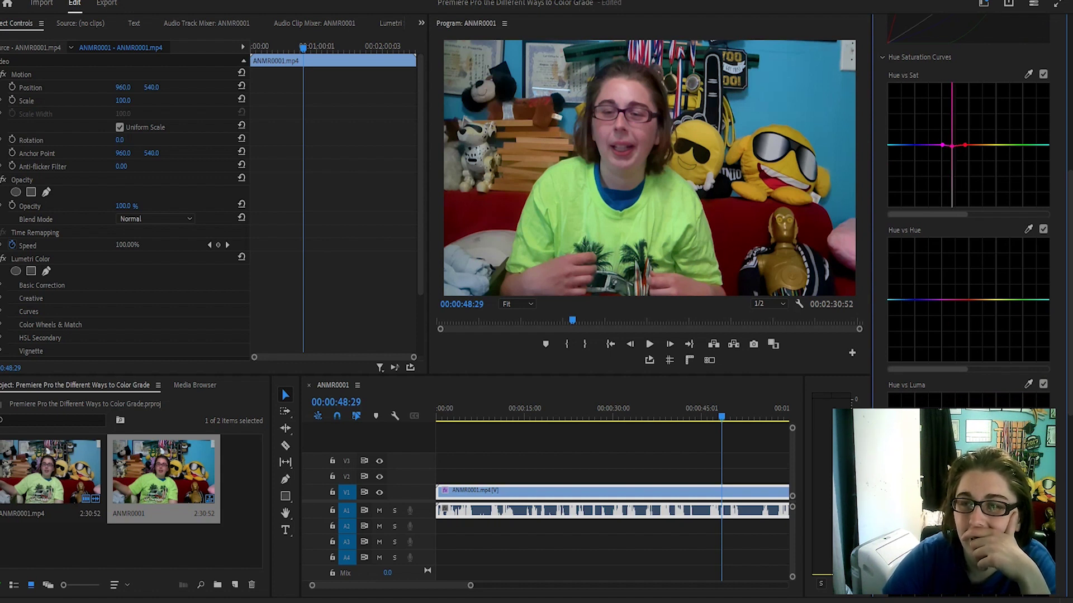
{"action": "left_click", "coordinate": [951, 145]}
{"action": "left_click_drag", "start_coordinate": [941, 145], "coordinate": [912, 114]}
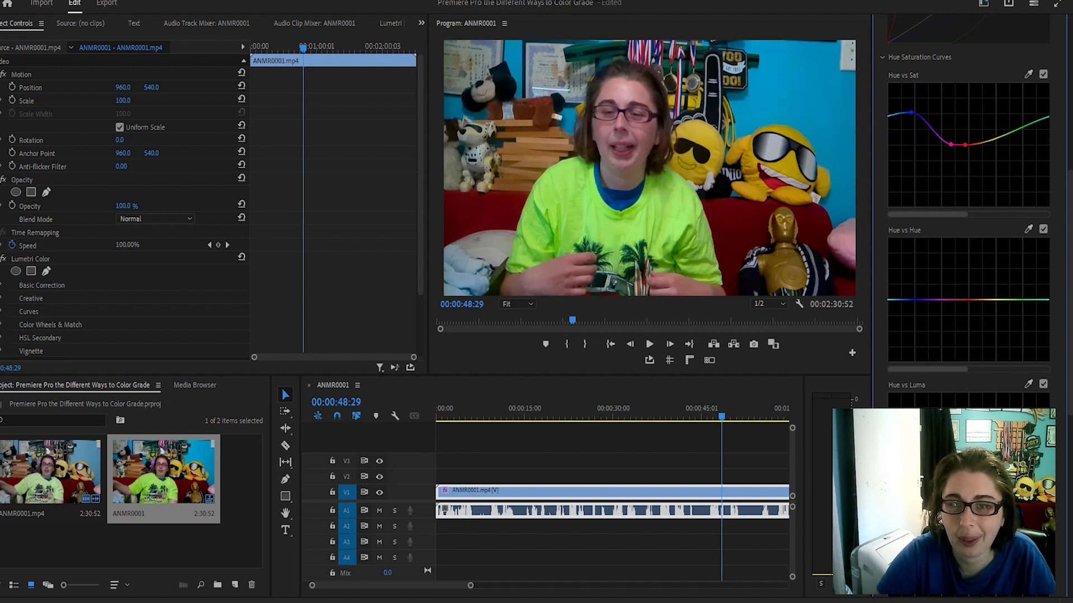
{"action": "mouse_move", "coordinate": [911, 113]}
{"action": "left_mouse_down"}
{"action": "mouse_move", "coordinate": [914, 157]}
{"action": "mouse_move", "coordinate": [913, 130]}
{"action": "left_mouse_up"}
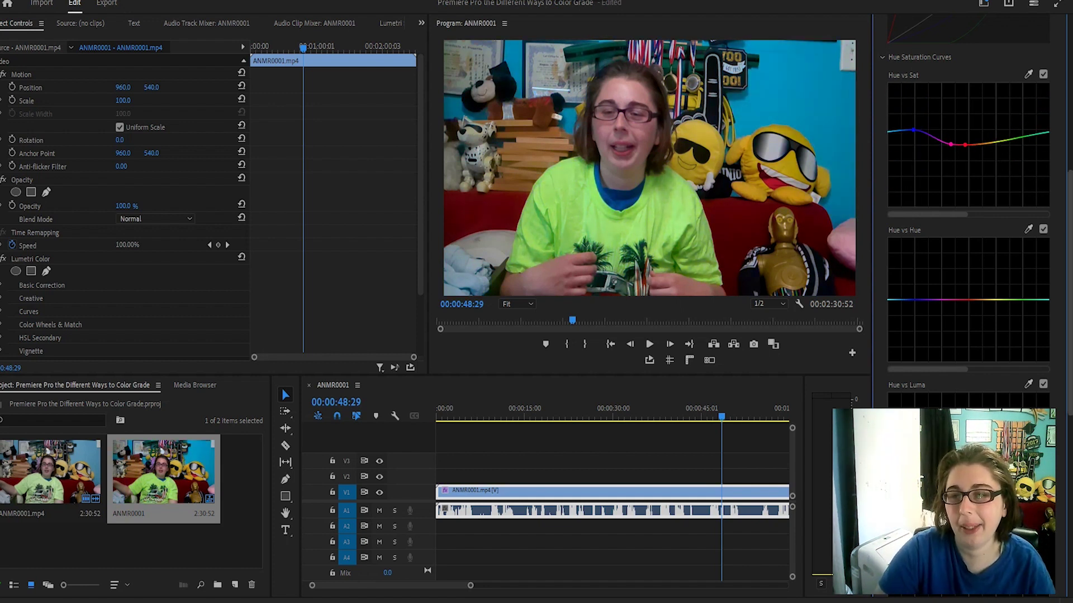
Step: Try shifting the colors by raising the magenta point of the Hue vs Hue curve, and disable that curve
{"action": "scroll", "coordinate": [968, 212], "scroll_direction": "down", "scroll_amount": 3}
{"action": "left_click_drag", "start_coordinate": [942, 137], "coordinate": [942, 119]}
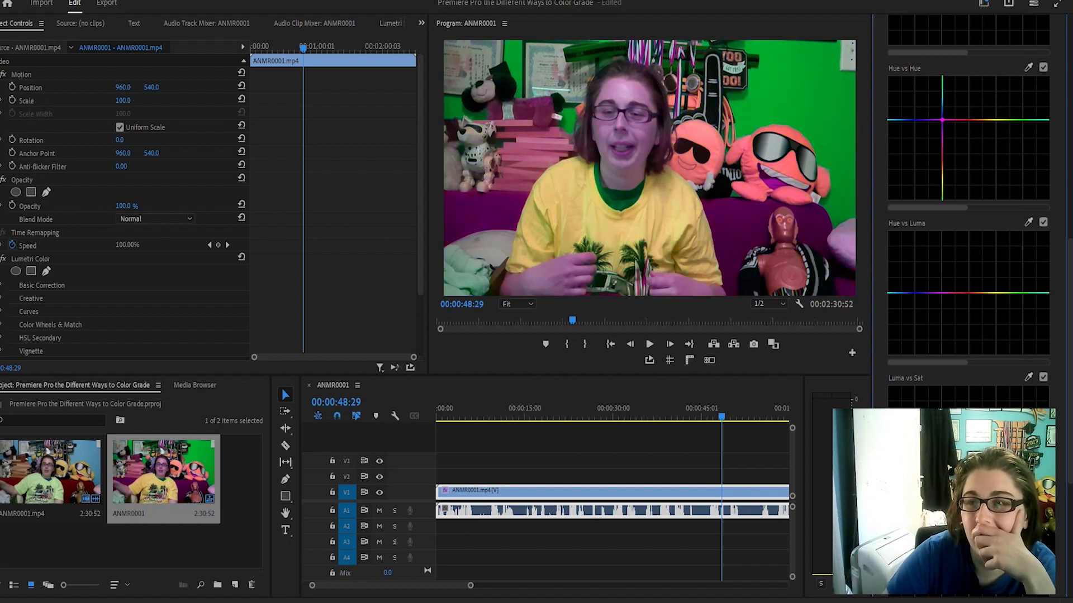
{"action": "left_click", "coordinate": [961, 119]}
{"action": "mouse_move", "coordinate": [942, 119]}
{"action": "left_mouse_down"}
{"action": "mouse_move", "coordinate": [943, 137]}
{"action": "mouse_move", "coordinate": [942, 111]}
{"action": "left_mouse_up"}
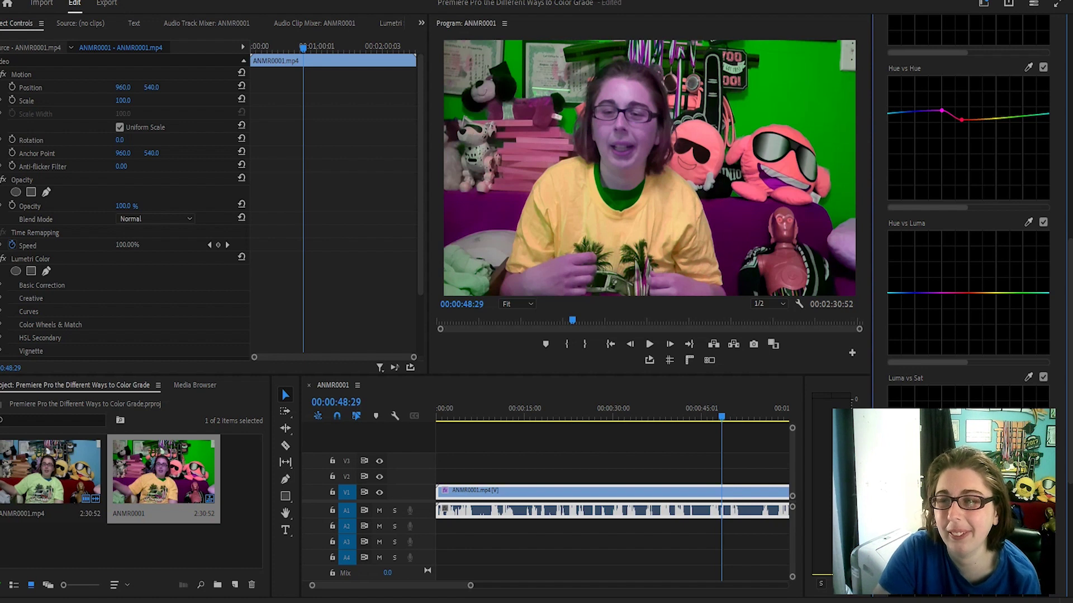
{"action": "scroll", "coordinate": [967, 212], "scroll_direction": "up", "scroll_amount": 3}
{"action": "left_click", "coordinate": [1043, 144]}
Step: Raise the Hue vs Luma curve slightly from a point in its purple range
{"action": "scroll", "coordinate": [967, 212], "scroll_direction": "down", "scroll_amount": 5}
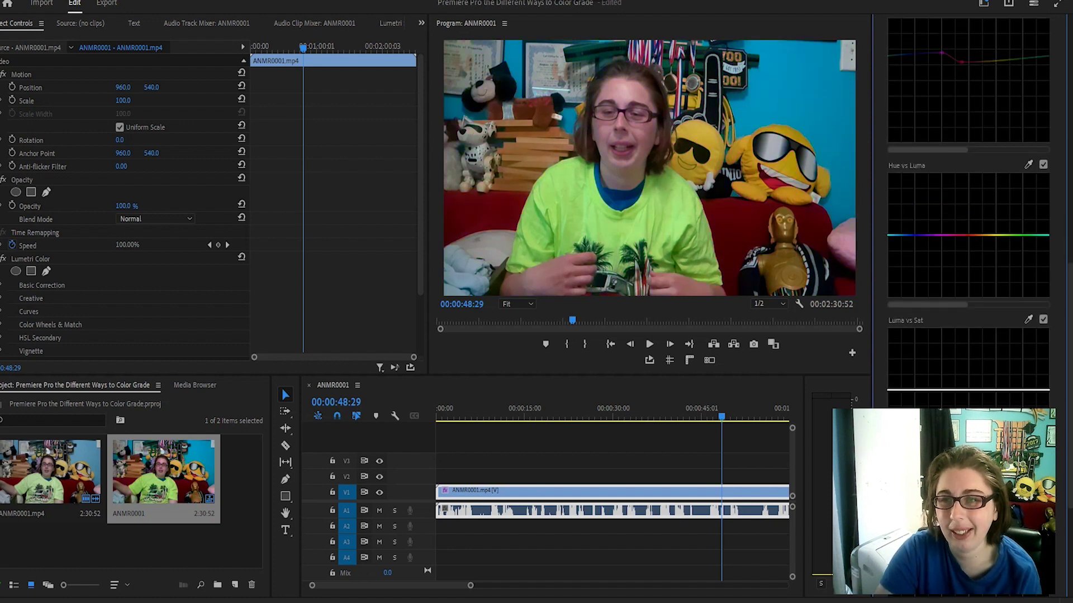
{"action": "scroll", "coordinate": [968, 212], "scroll_direction": "up", "scroll_amount": 1}
{"action": "scroll", "coordinate": [969, 213], "scroll_direction": "down", "scroll_amount": 1}
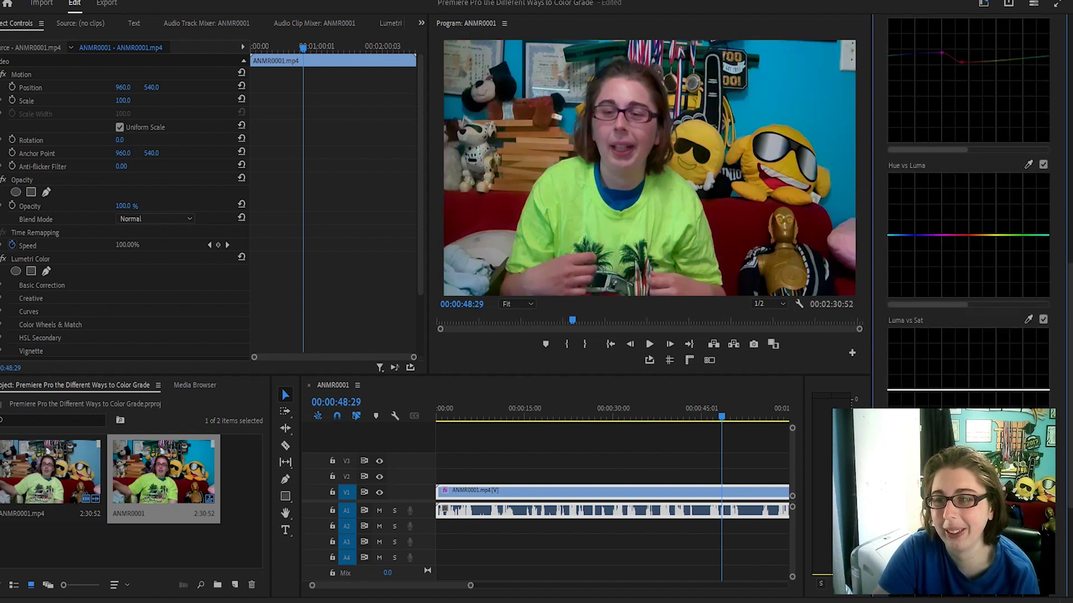
{"action": "left_click_drag", "start_coordinate": [927, 235], "coordinate": [930, 222]}
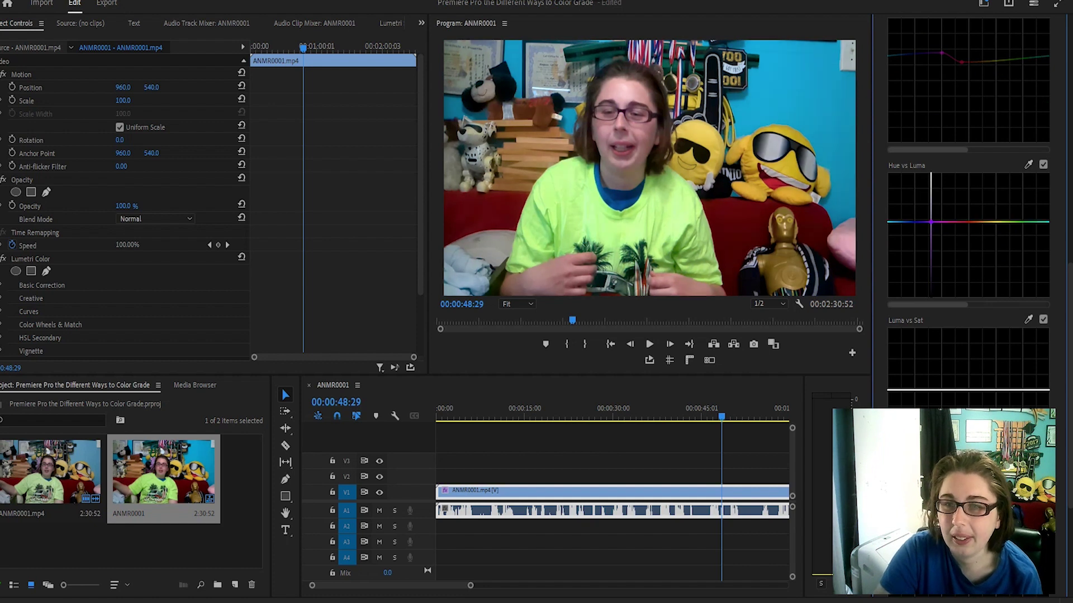
Step: Boost saturation by raising the Luma vs Sat curve and the middle of the Sat vs Sat curve
{"action": "scroll", "coordinate": [931, 222], "scroll_direction": "down", "scroll_amount": 3}
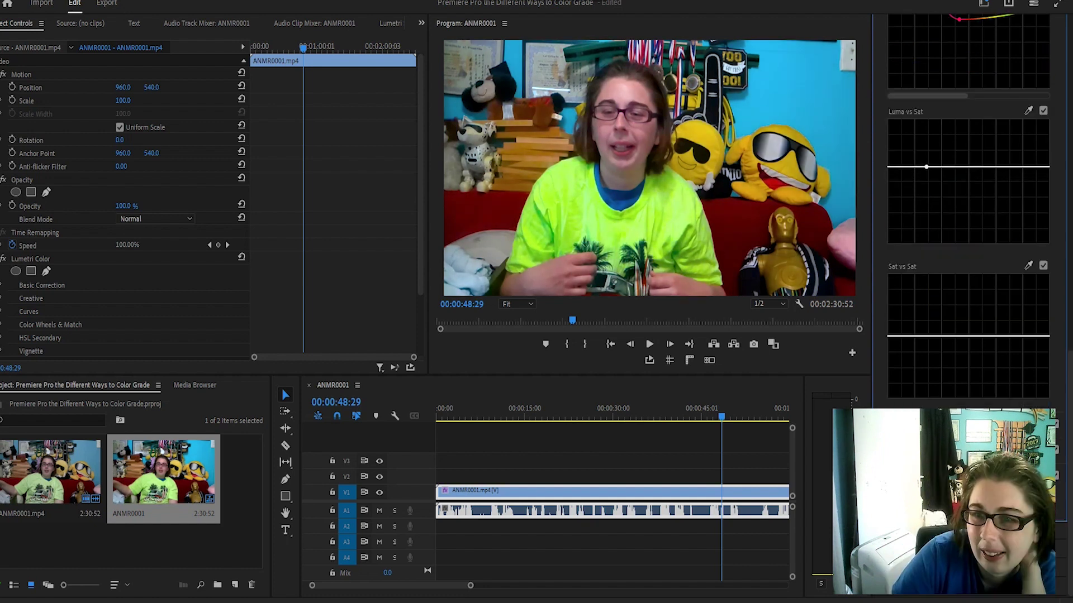
{"action": "mouse_move", "coordinate": [927, 162]}
{"action": "left_mouse_down"}
{"action": "mouse_move", "coordinate": [924, 119]}
{"action": "mouse_move", "coordinate": [924, 145]}
{"action": "left_mouse_up"}
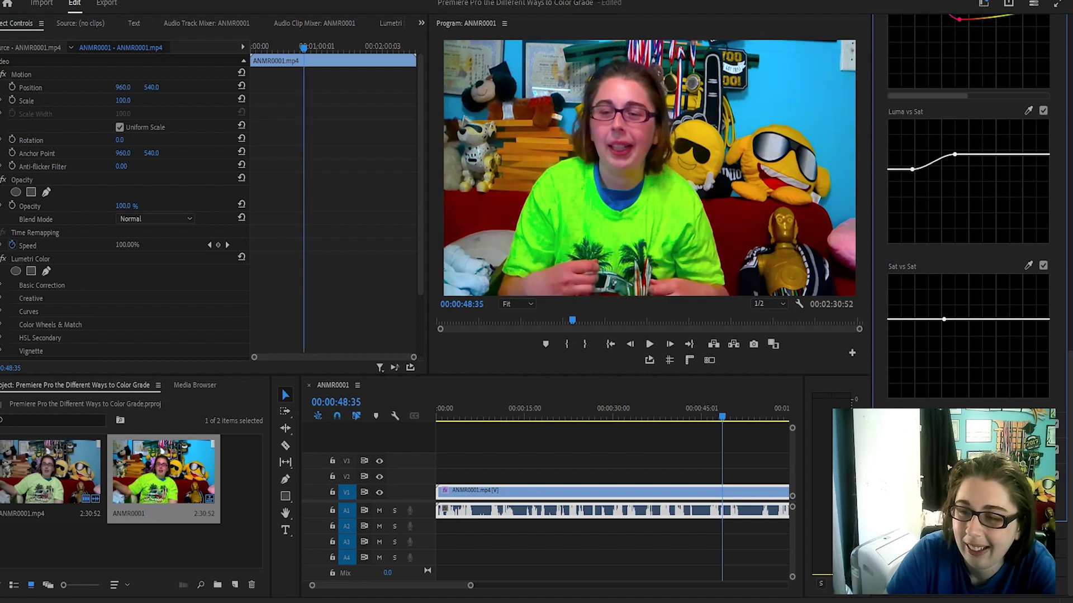
{"action": "left_click_drag", "start_coordinate": [942, 336], "coordinate": [952, 273]}
Step: Play back part of the second clip and turn on Comparison View for the color match
{"action": "left_click", "coordinate": [684, 416]}
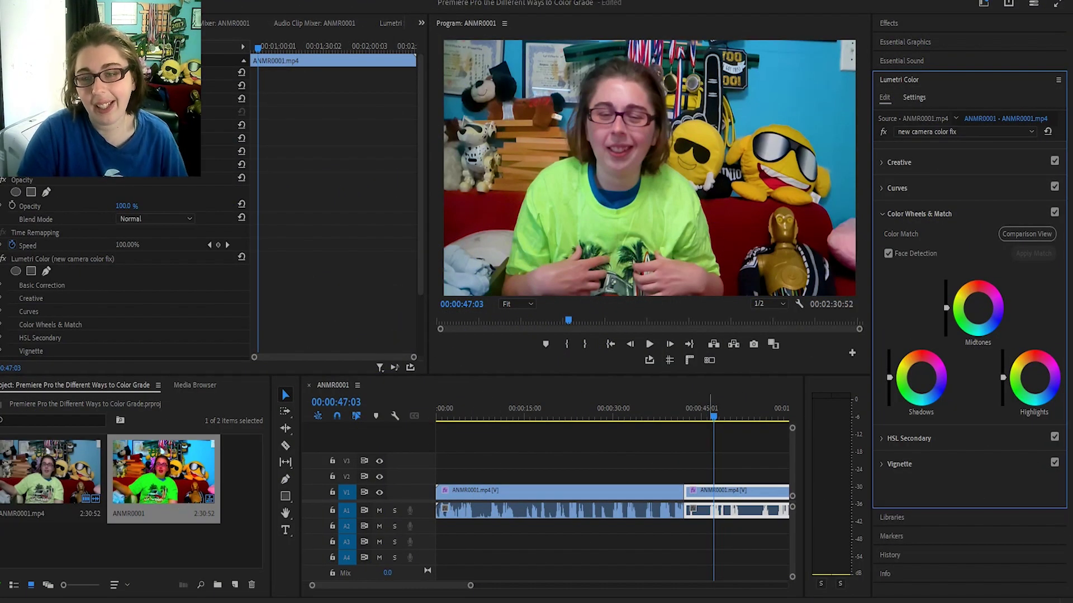
{"action": "key", "text": "space"}
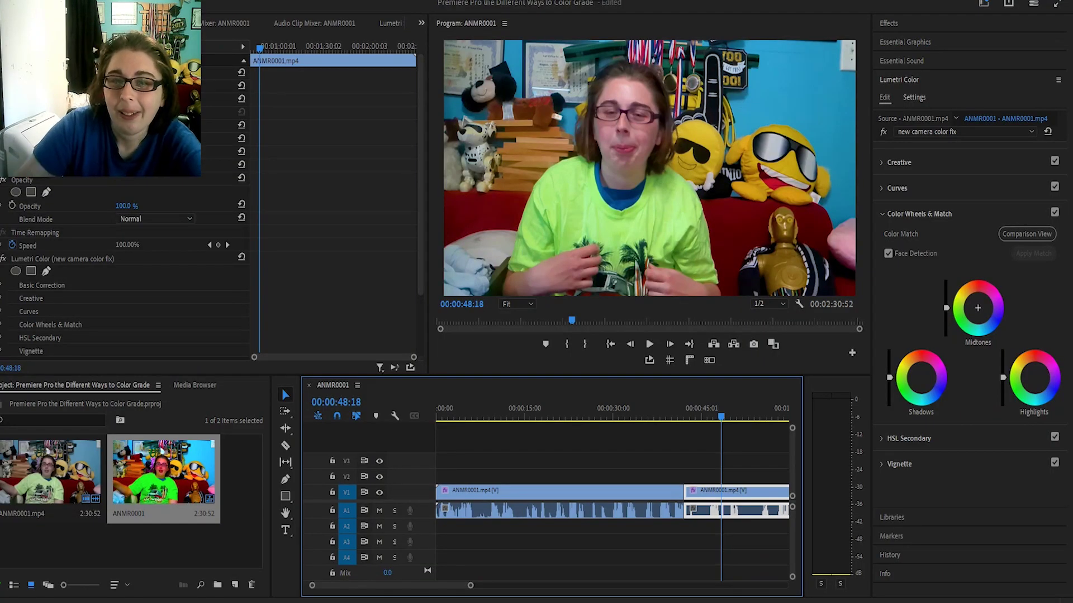
{"action": "left_click_drag", "start_coordinate": [722, 408], "coordinate": [616, 408]}
{"action": "key", "text": "space"}
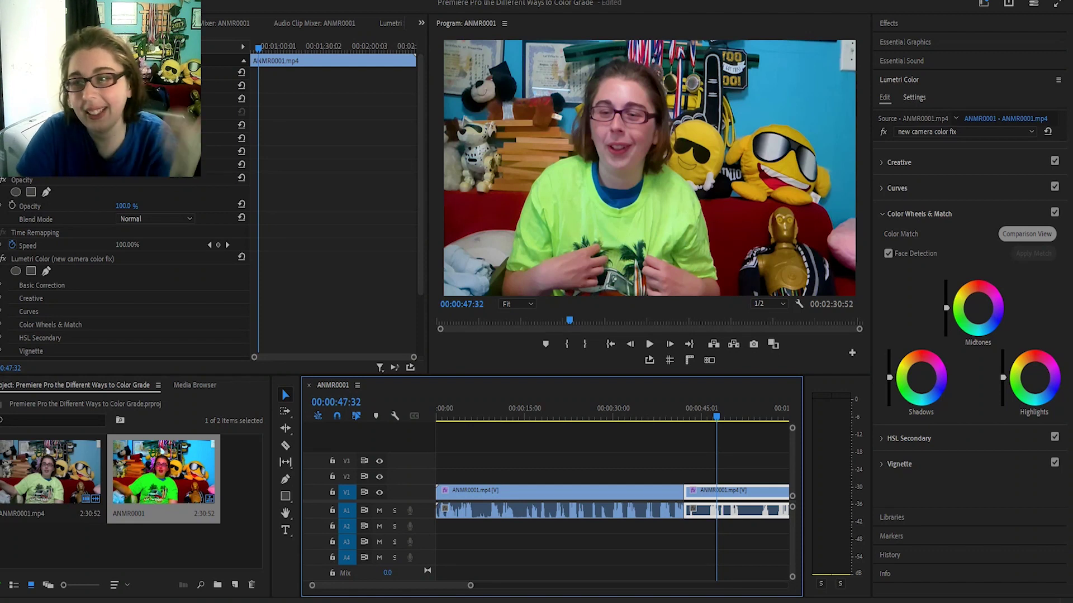
{"action": "left_click", "coordinate": [1026, 234]}
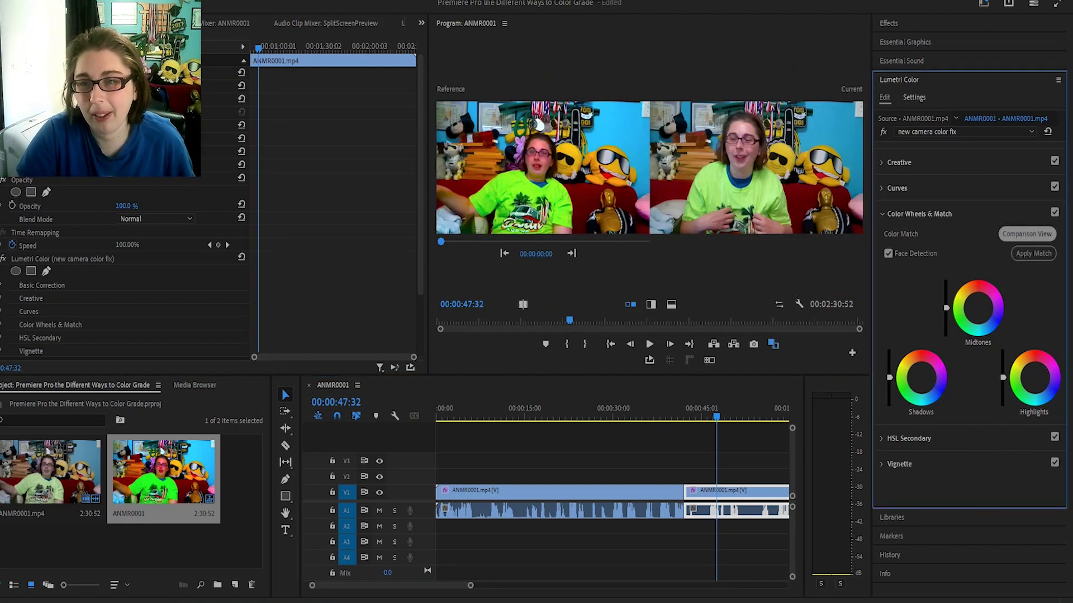
Step: Match the first clip's color at 00:00:22:31 to a reference frame in the second clip at about 56 seconds
{"action": "left_click_drag", "start_coordinate": [714, 415], "coordinate": [569, 415]}
{"action": "left_click_drag", "start_coordinate": [441, 241], "coordinate": [517, 241]}
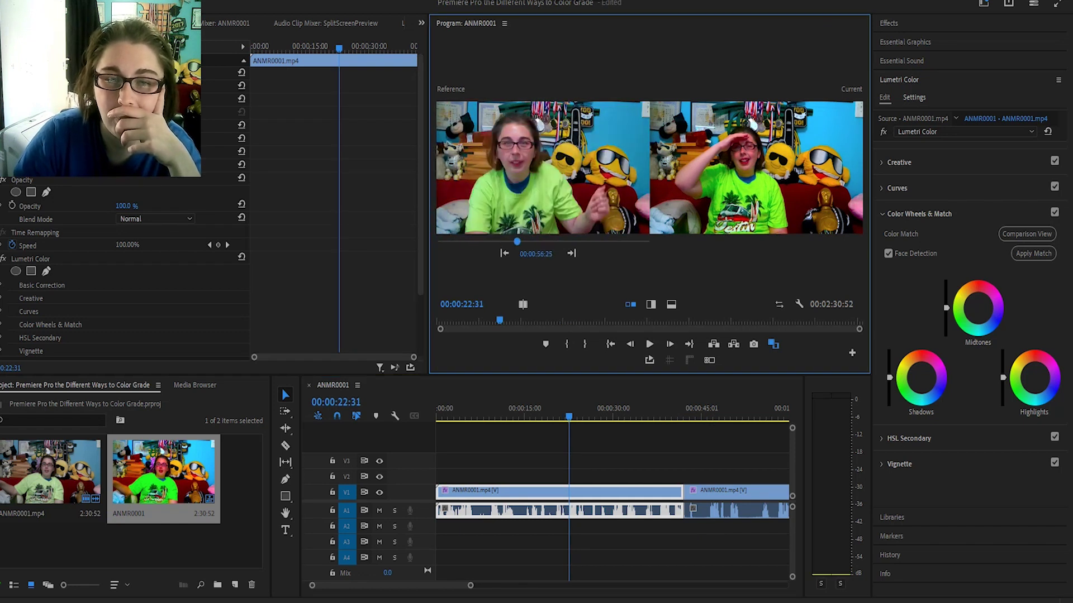
{"action": "left_click", "coordinate": [1033, 253]}
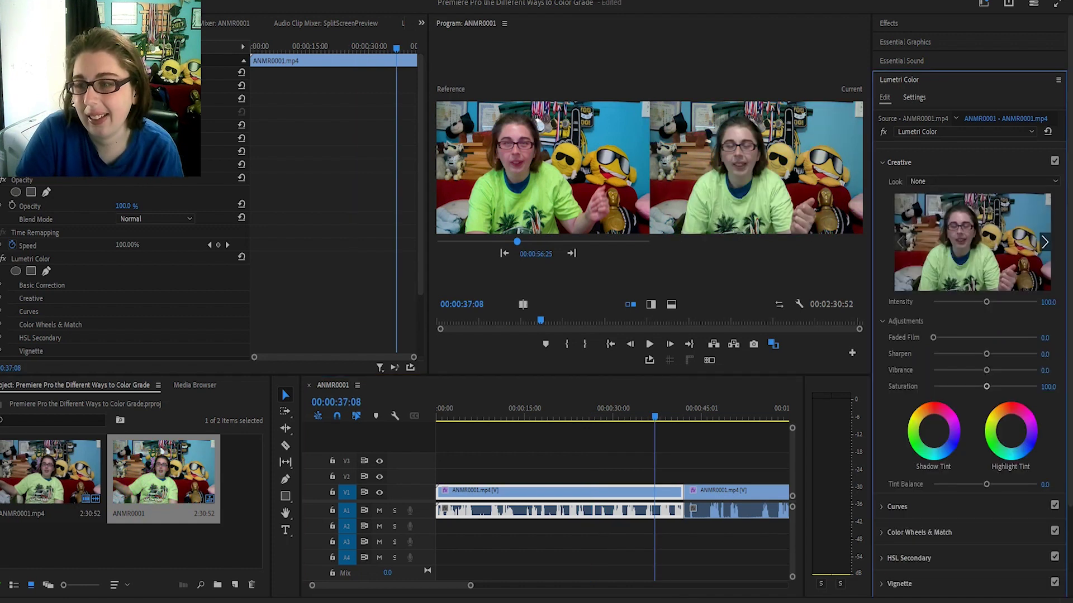
Step: Set the first clip's Creative saturation to 160.9 in the comparison view
{"action": "left_click_drag", "start_coordinate": [987, 386], "coordinate": [1009, 387]}
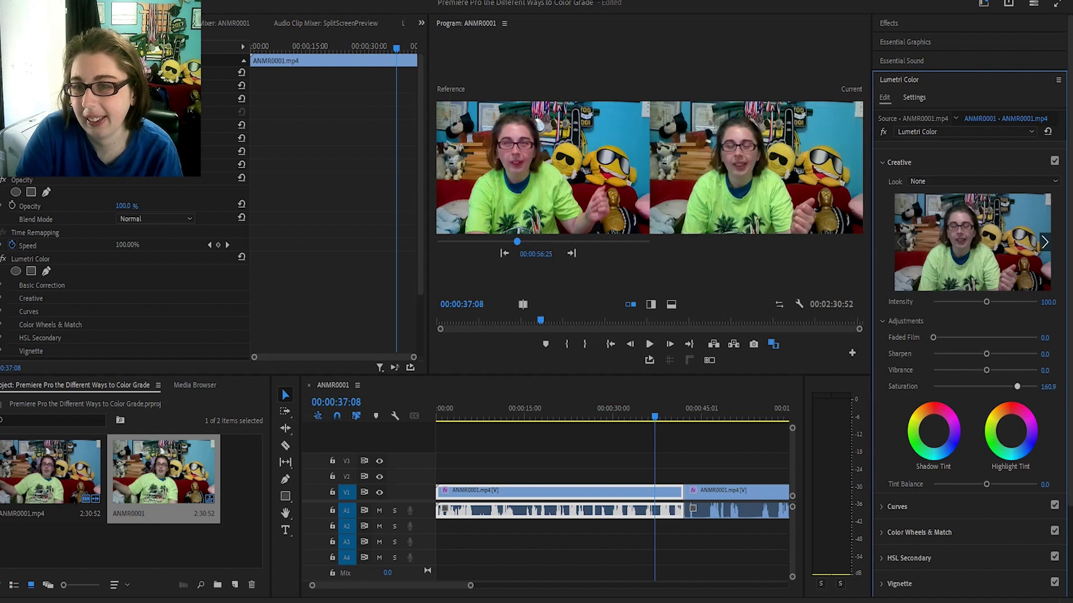
{"action": "left_click", "coordinate": [632, 416]}
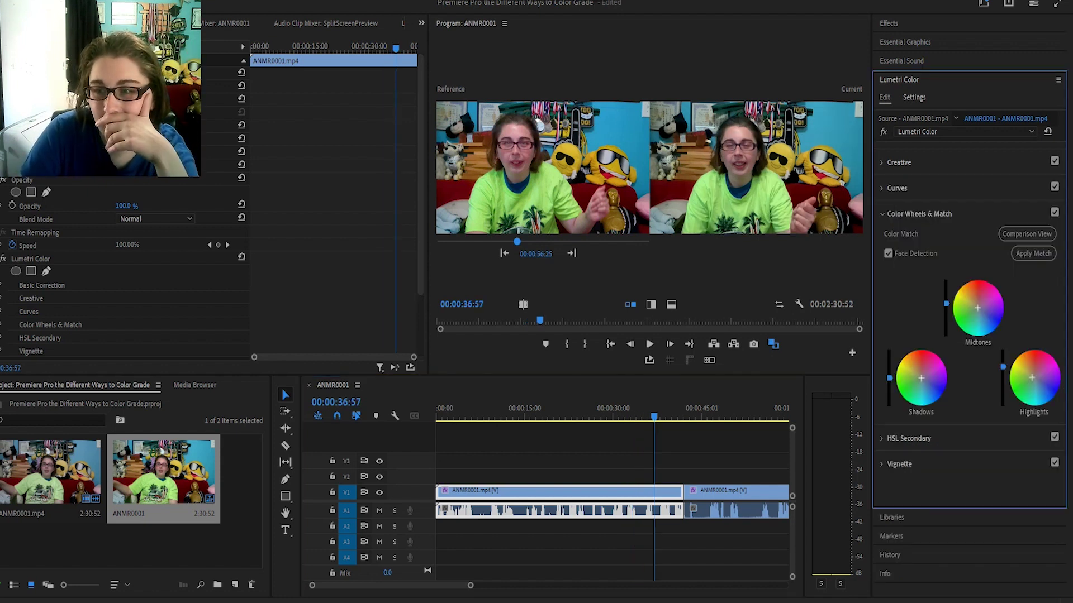
{"action": "left_click", "coordinate": [888, 253]}
{"action": "left_click_drag", "start_coordinate": [499, 223], "coordinate": [499, 174]}
{"action": "mouse_move", "coordinate": [467, 358]}
{"action": "left_mouse_down"}
{"action": "mouse_move", "coordinate": [467, 333]}
{"action": "mouse_move", "coordinate": [467, 369]}
{"action": "mouse_move", "coordinate": [467, 337]}
{"action": "left_mouse_up"}
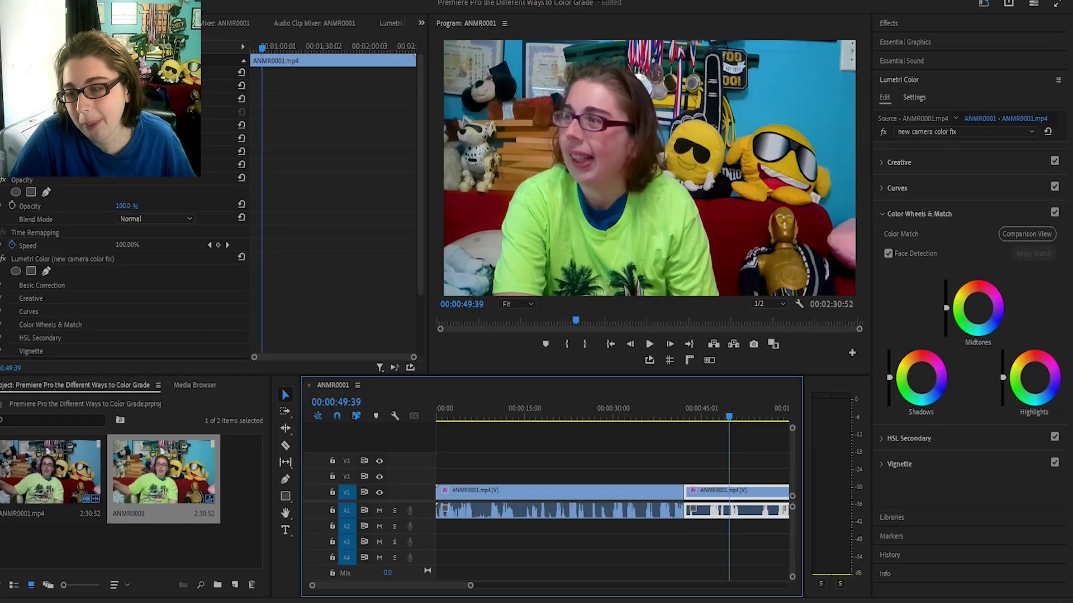
Step: Open the HSL Secondary settings for the second clip and choose Color/Gray as the key's mask display
{"action": "left_click", "coordinate": [908, 439]}
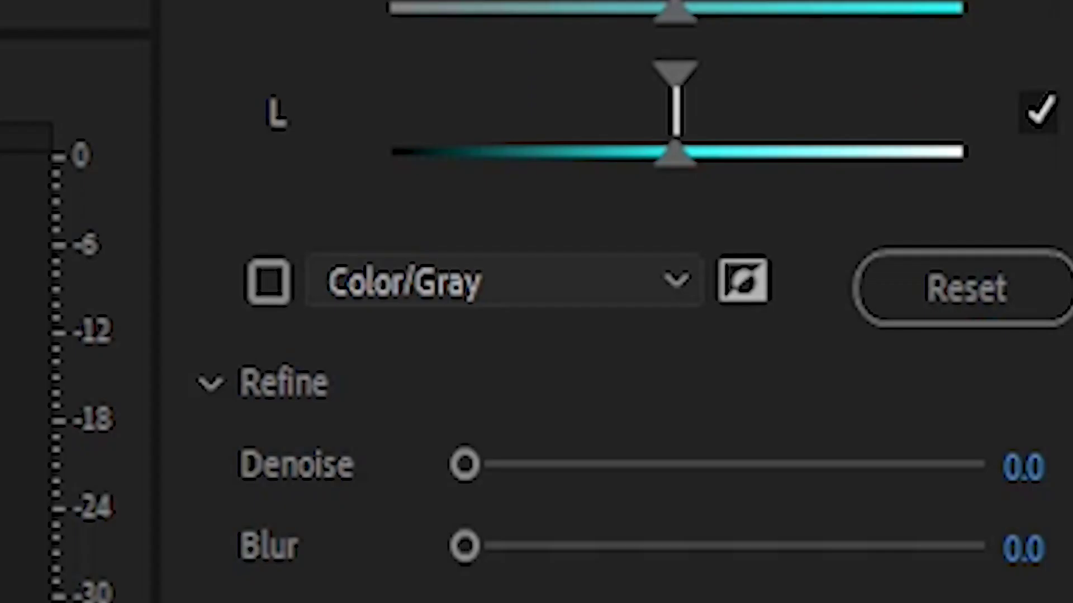
{"action": "left_click", "coordinate": [521, 282]}
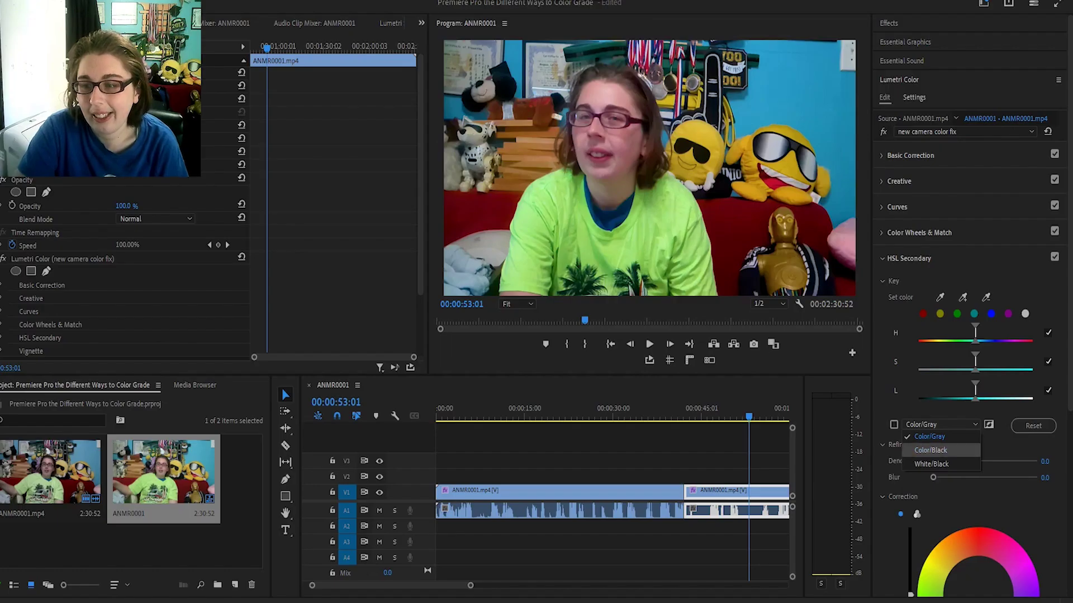
{"action": "left_click", "coordinate": [929, 437]}
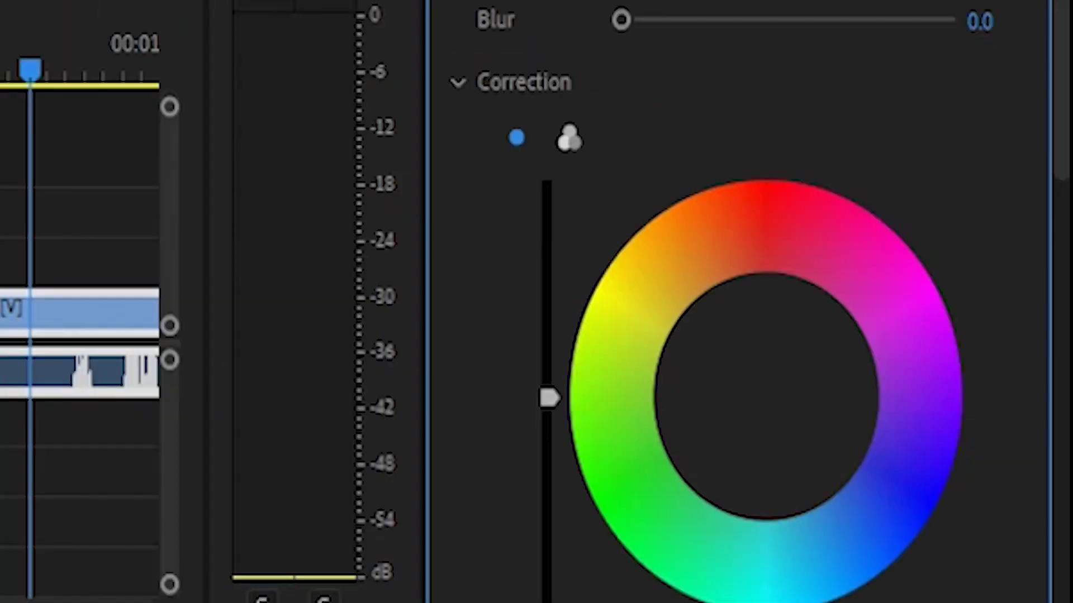
{"action": "scroll", "coordinate": [615, 391], "scroll_direction": "down", "scroll_amount": 3}
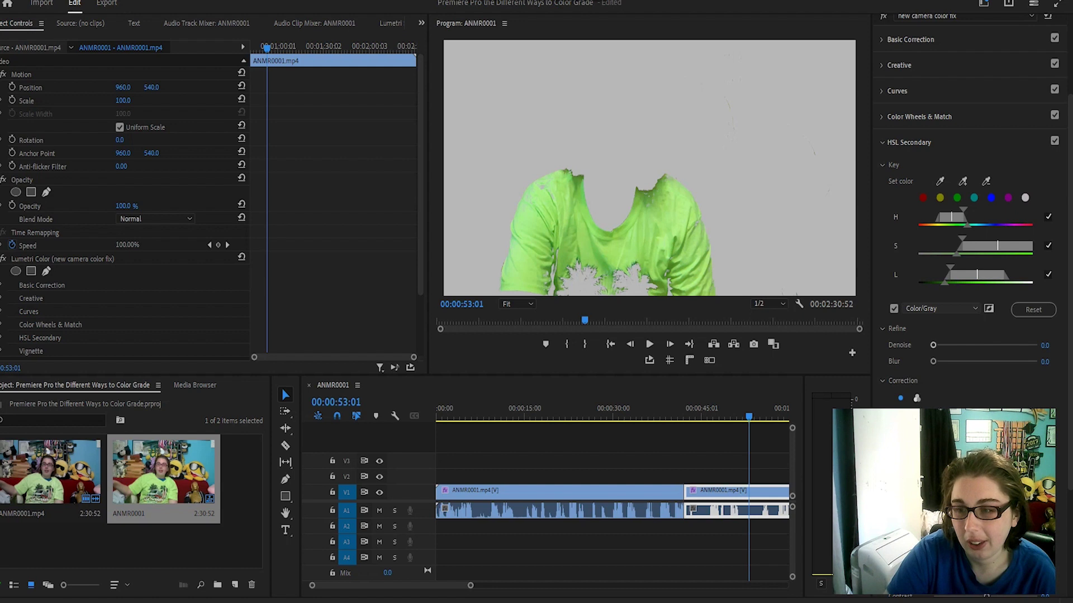
Step: Preview the green shirt's key mask in Color/Black, switch the display to White/Black, and turn the mask preview off
{"action": "left_click", "coordinate": [940, 309]}
{"action": "left_click", "coordinate": [930, 334]}
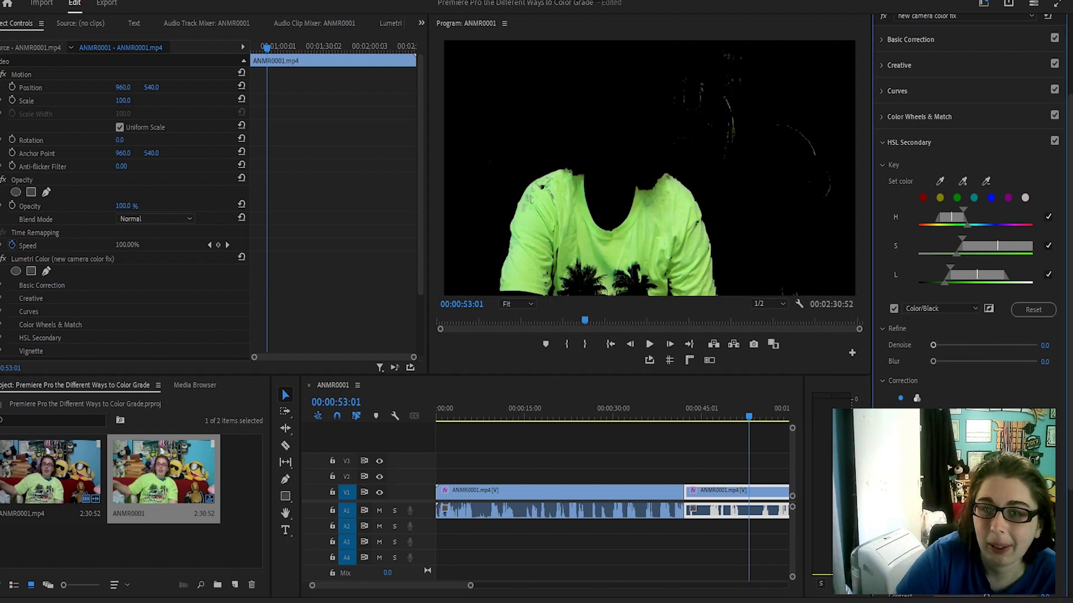
{"action": "left_click", "coordinate": [941, 309]}
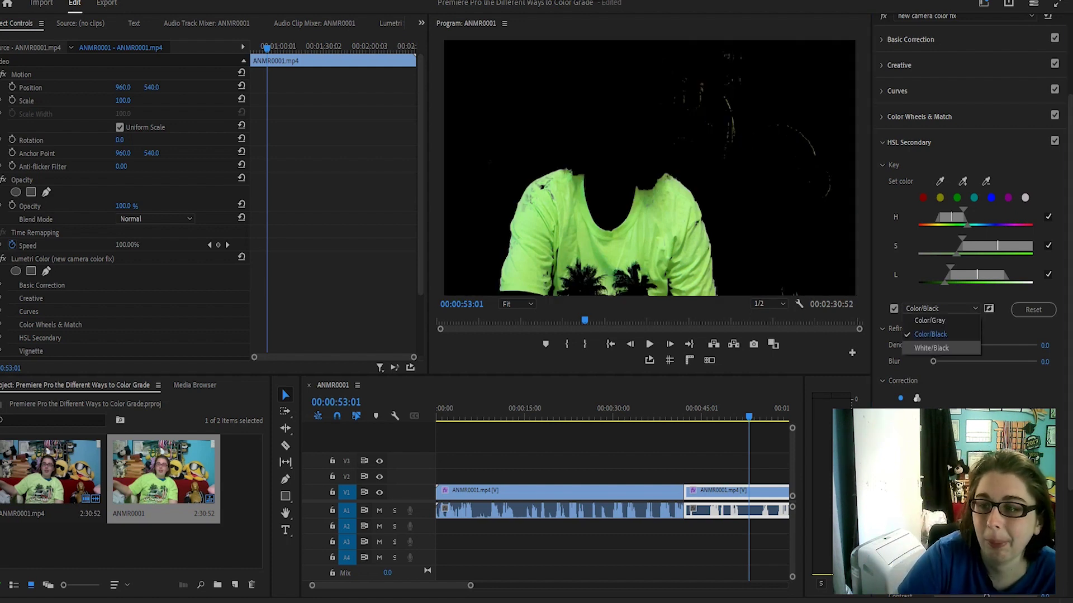
{"action": "left_click", "coordinate": [931, 347]}
{"action": "left_click", "coordinate": [894, 308]}
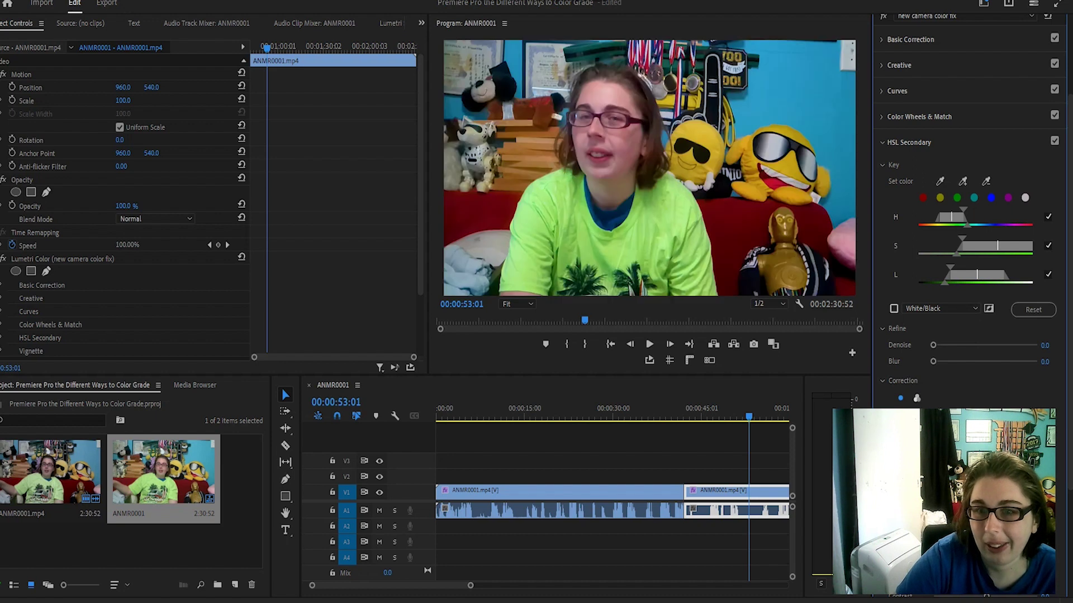
Step: Shift the keyed shirt toward blue on the HSL Secondary correction wheel, darken it, and check the frame at 00:00:58:35
{"action": "scroll", "coordinate": [966, 223], "scroll_direction": "down", "scroll_amount": 2}
{"action": "scroll", "coordinate": [972, 224], "scroll_direction": "down", "scroll_amount": 3}
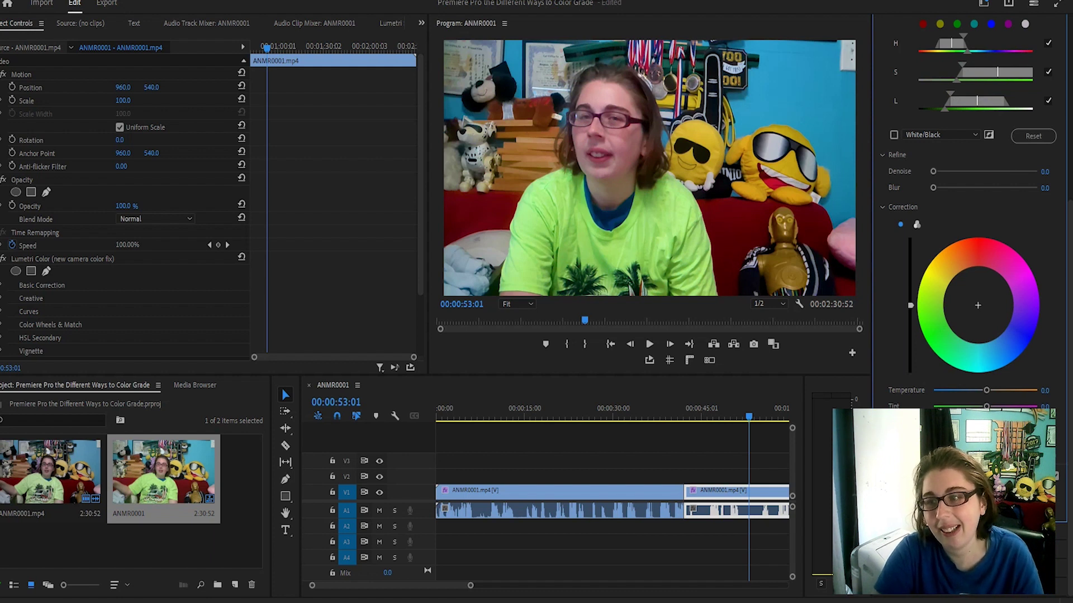
{"action": "left_click_drag", "start_coordinate": [977, 305], "coordinate": [1024, 337]}
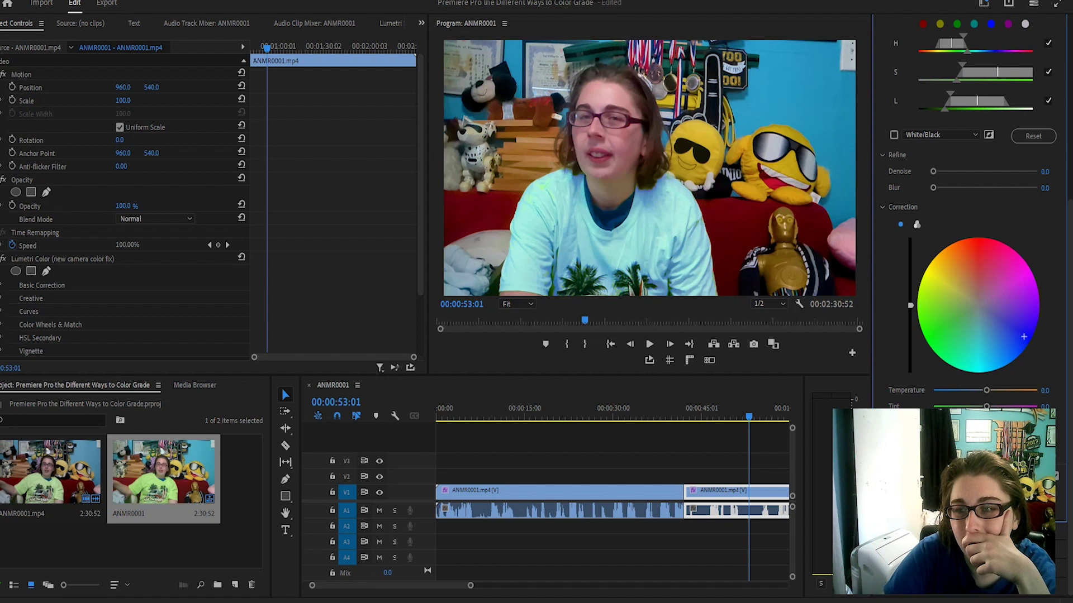
{"action": "left_click_drag", "start_coordinate": [910, 305], "coordinate": [911, 356]}
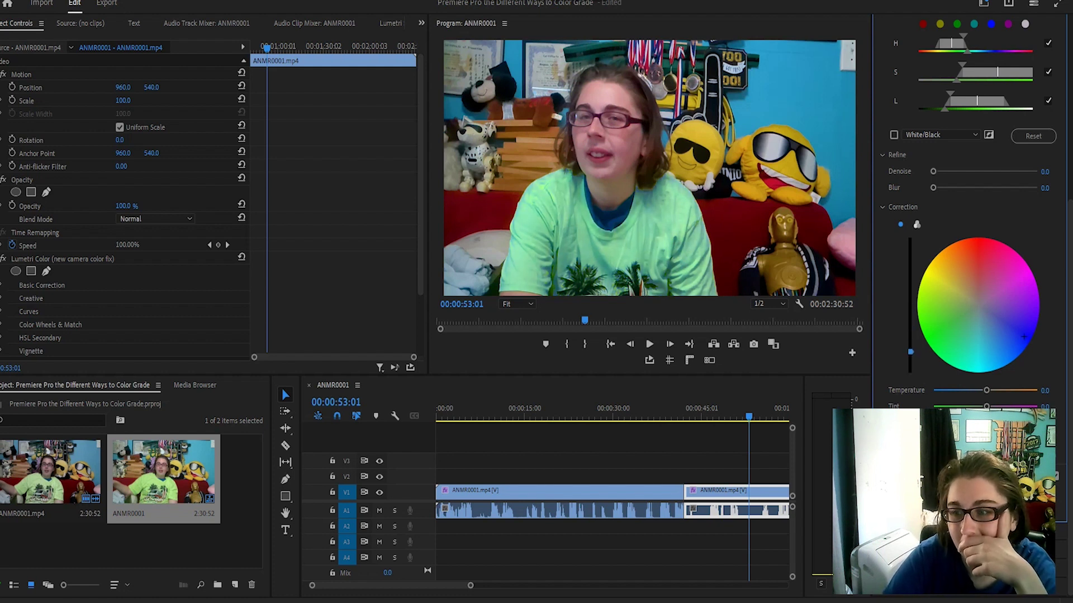
{"action": "left_click", "coordinate": [781, 409]}
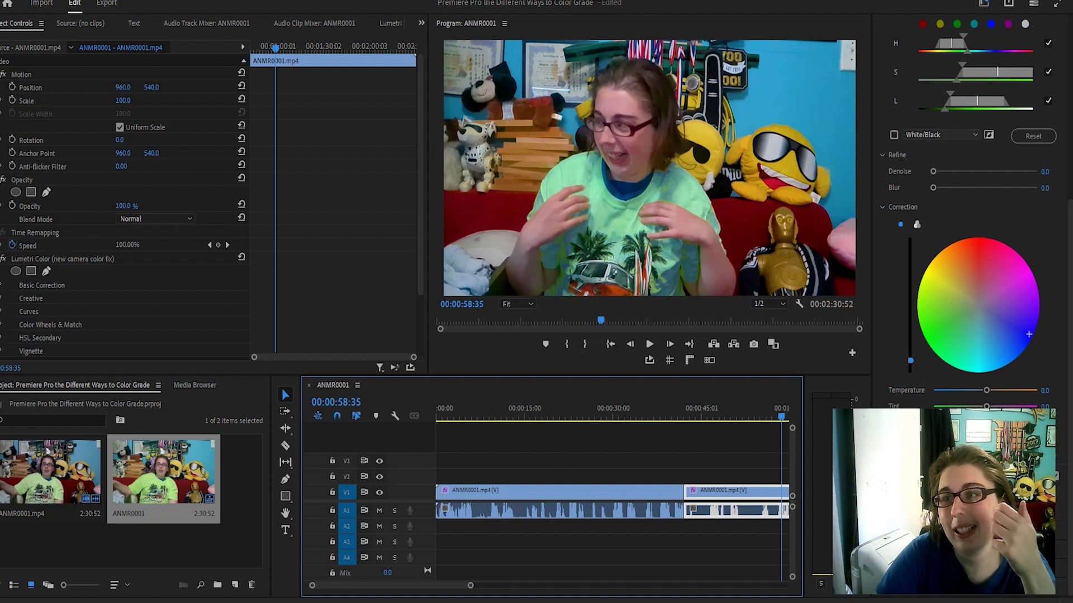
Step: Try magenta and red tints for the keyed shirt on the correction wheel
{"action": "scroll", "coordinate": [972, 223], "scroll_direction": "up", "scroll_amount": 3}
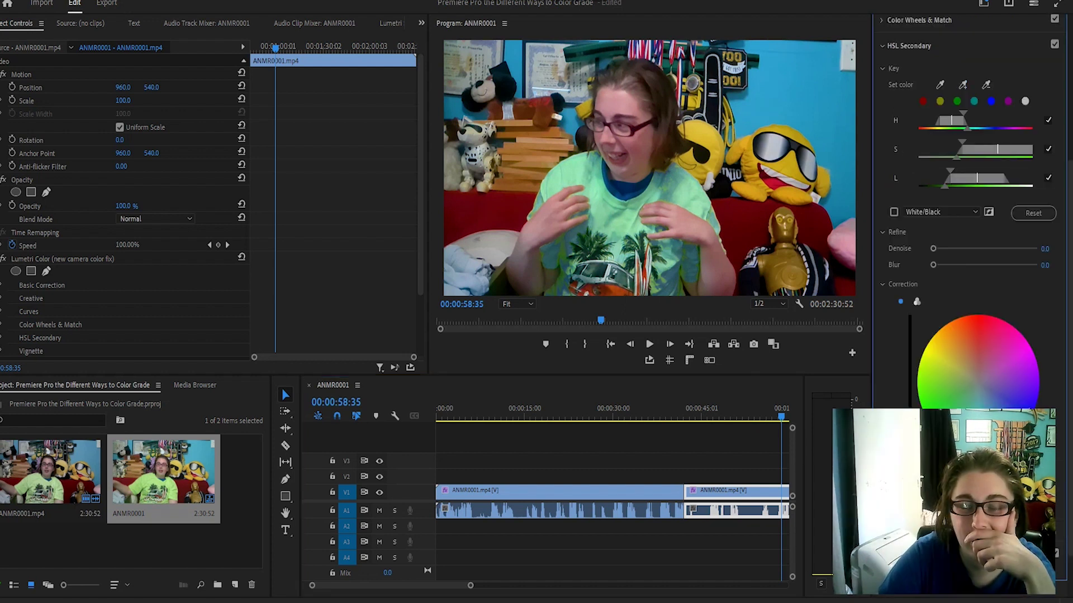
{"action": "left_click", "coordinate": [1005, 335]}
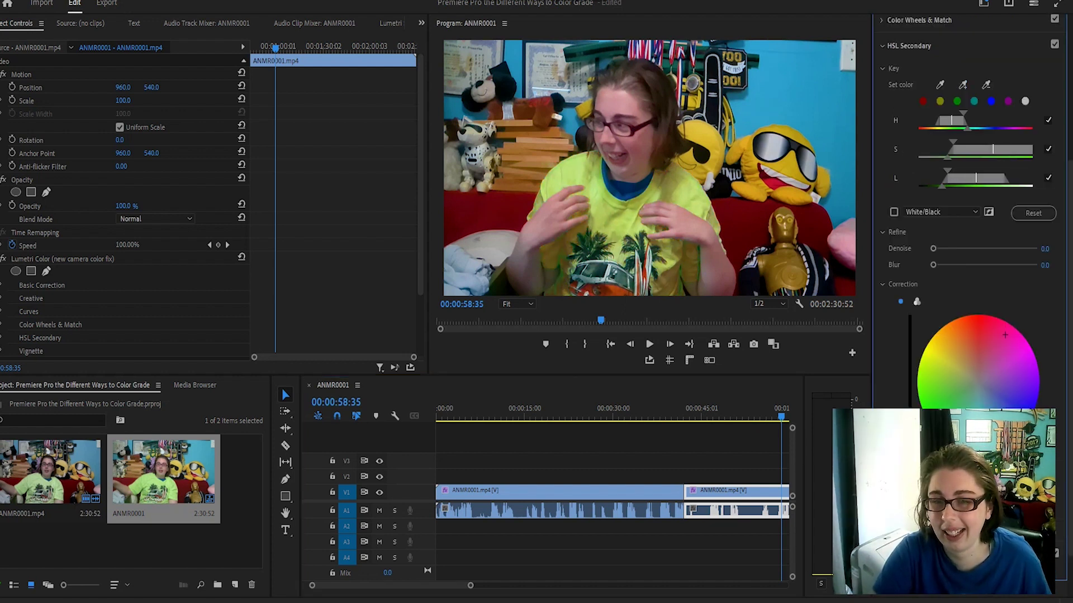
{"action": "scroll", "coordinate": [978, 280], "scroll_direction": "down", "scroll_amount": 3}
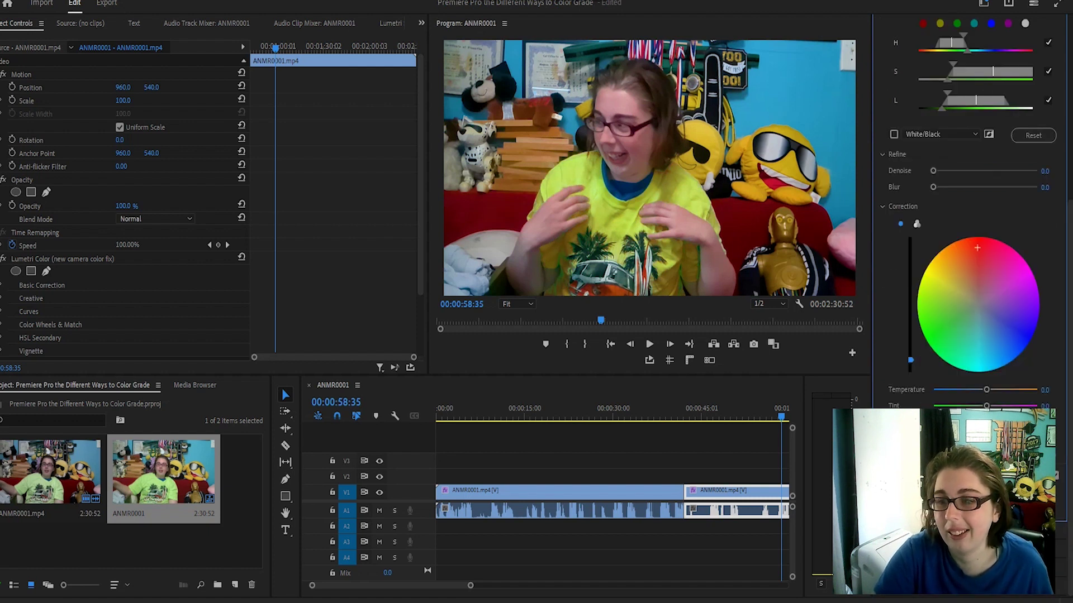
Step: Set the shirt correction's Temperature to -100 and raise the correction wheel's brightness well above the middle
{"action": "left_click_drag", "start_coordinate": [986, 389], "coordinate": [933, 389]}
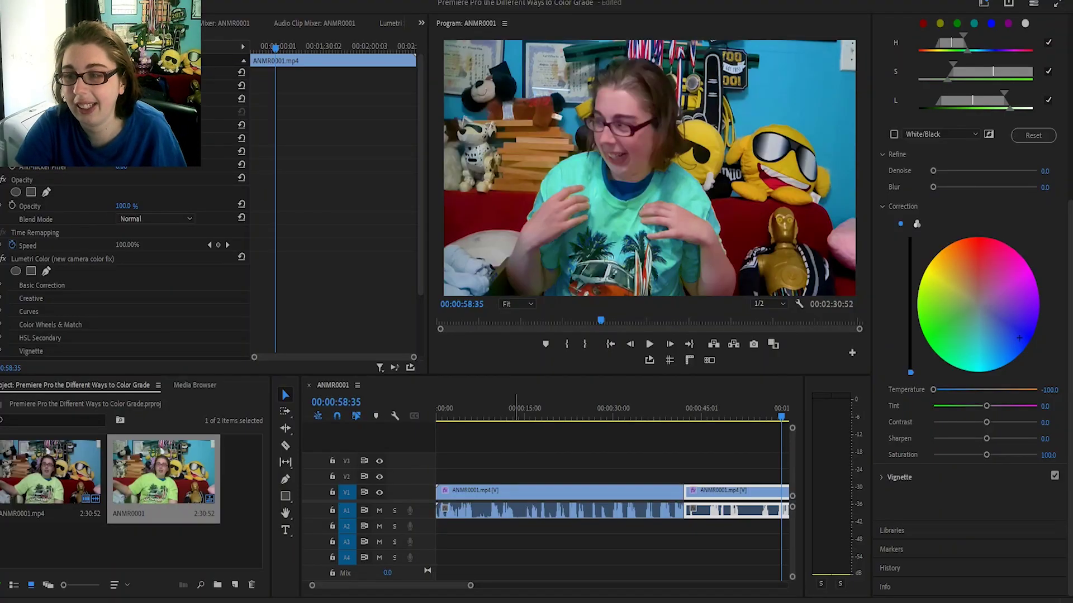
{"action": "left_click_drag", "start_coordinate": [910, 372], "coordinate": [910, 266]}
Step: Switch the correction to the three-way color wheels, tint the shadows blue and darken them slightly
{"action": "left_click", "coordinate": [916, 223]}
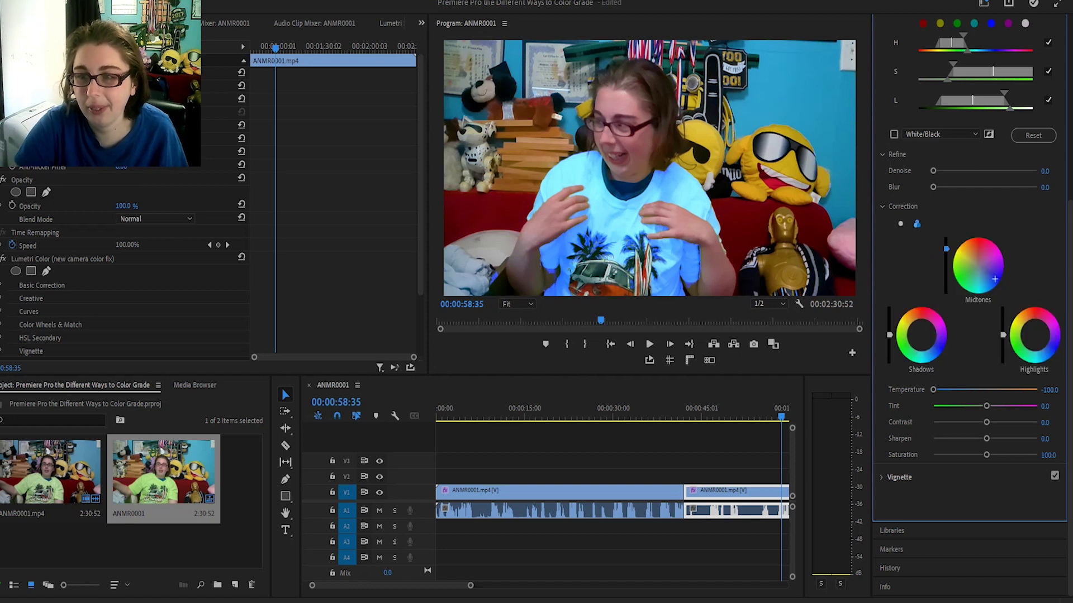
{"action": "left_click", "coordinate": [938, 348]}
{"action": "left_click_drag", "start_coordinate": [889, 335], "coordinate": [889, 348]}
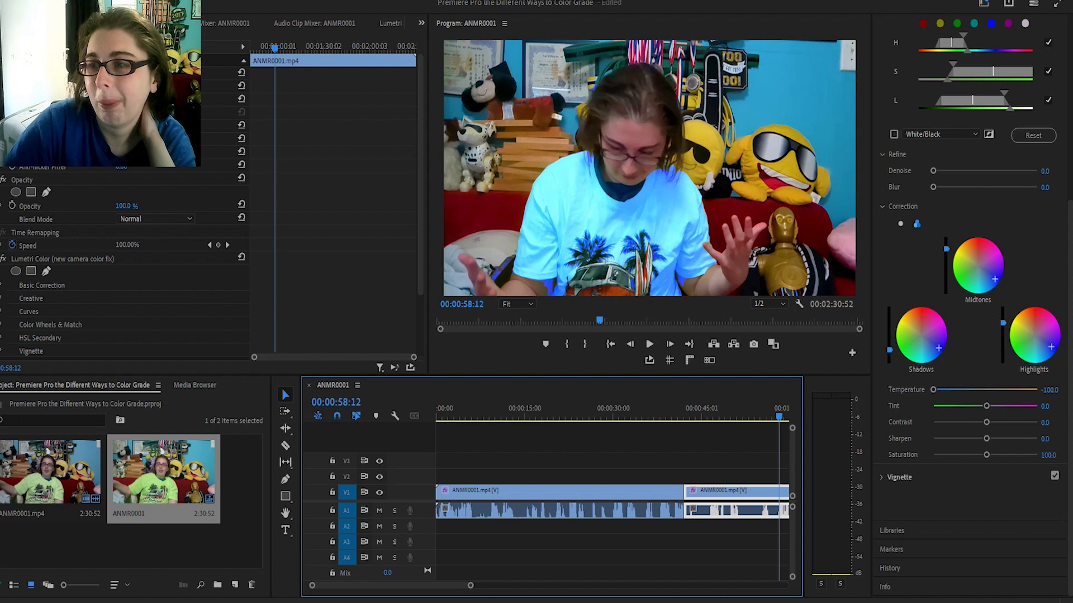
Step: Hide the key mask on the ANMR0002.mp4 clip and try green, magenta and blue-violet tints on the blue shirt
{"action": "scroll", "coordinate": [972, 301], "scroll_direction": "up", "scroll_amount": 3}
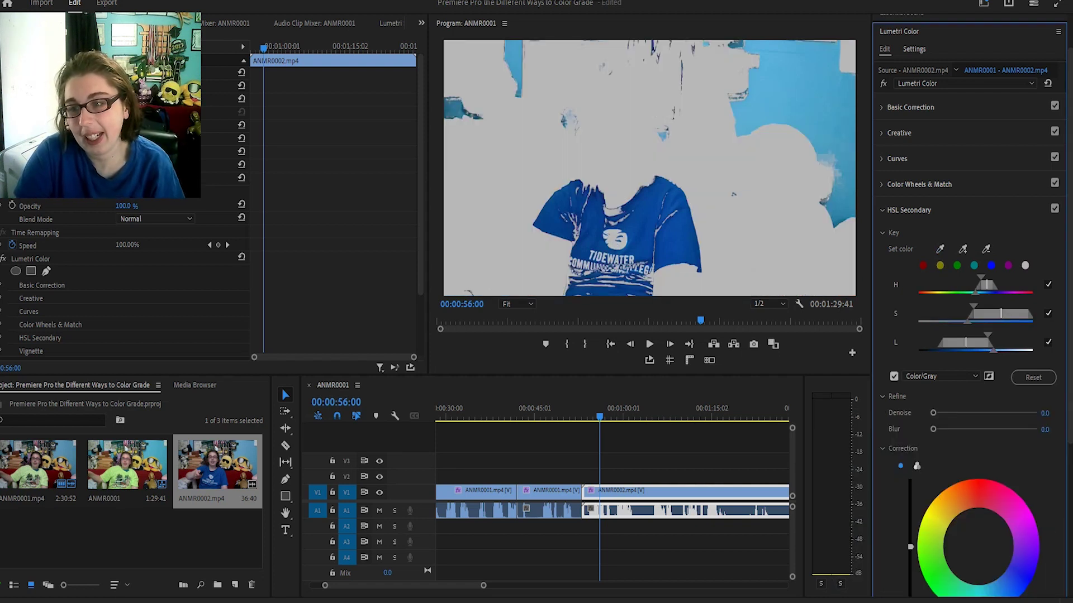
{"action": "left_click", "coordinate": [894, 376]}
{"action": "left_click", "coordinate": [931, 565]}
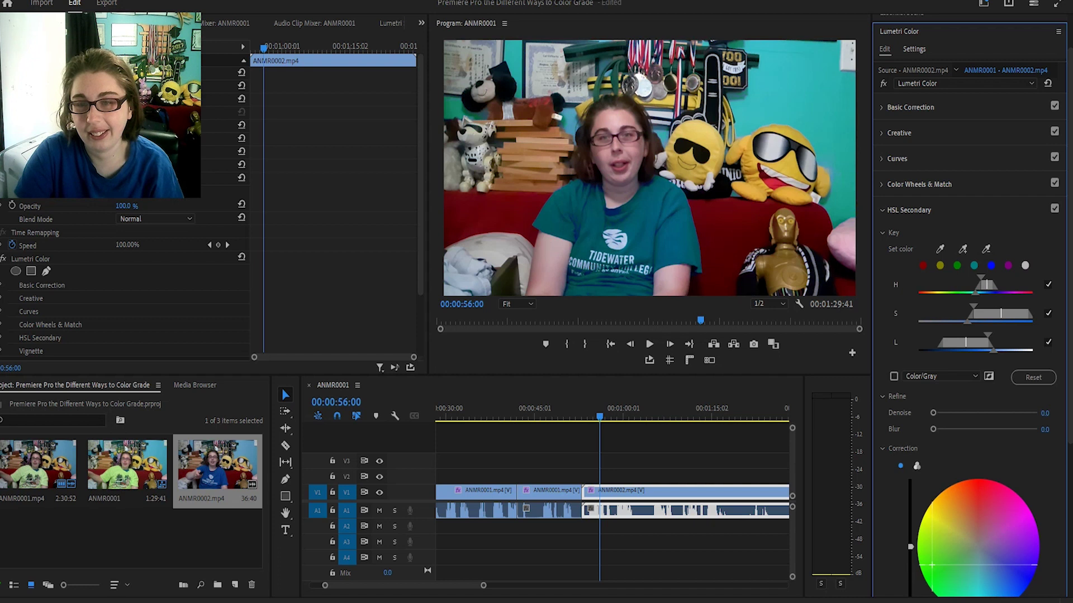
{"action": "left_click", "coordinate": [1010, 494]}
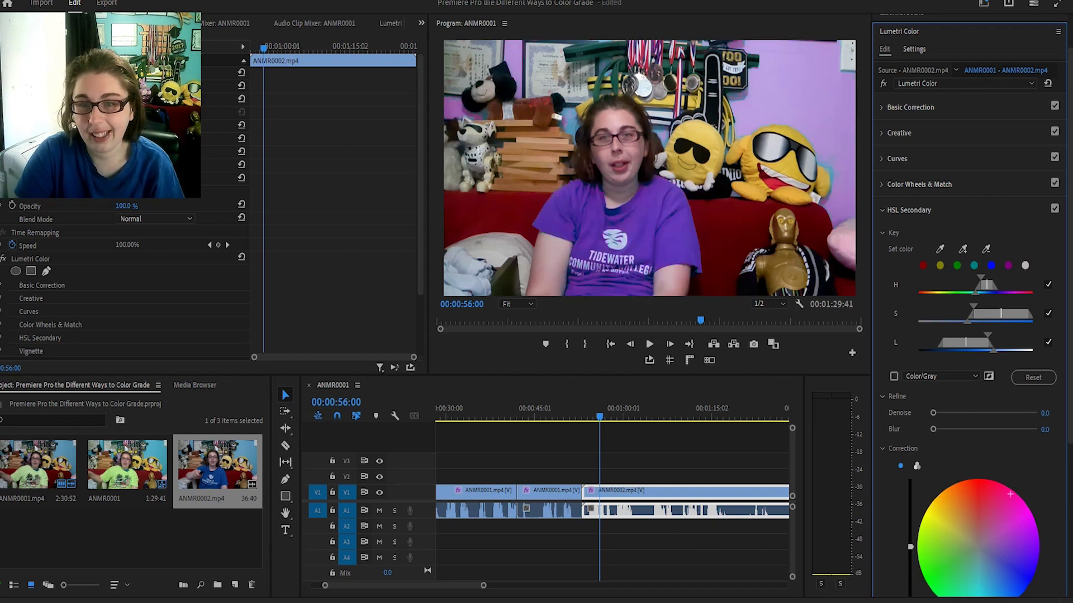
{"action": "left_click_drag", "start_coordinate": [1011, 494], "coordinate": [1021, 535]}
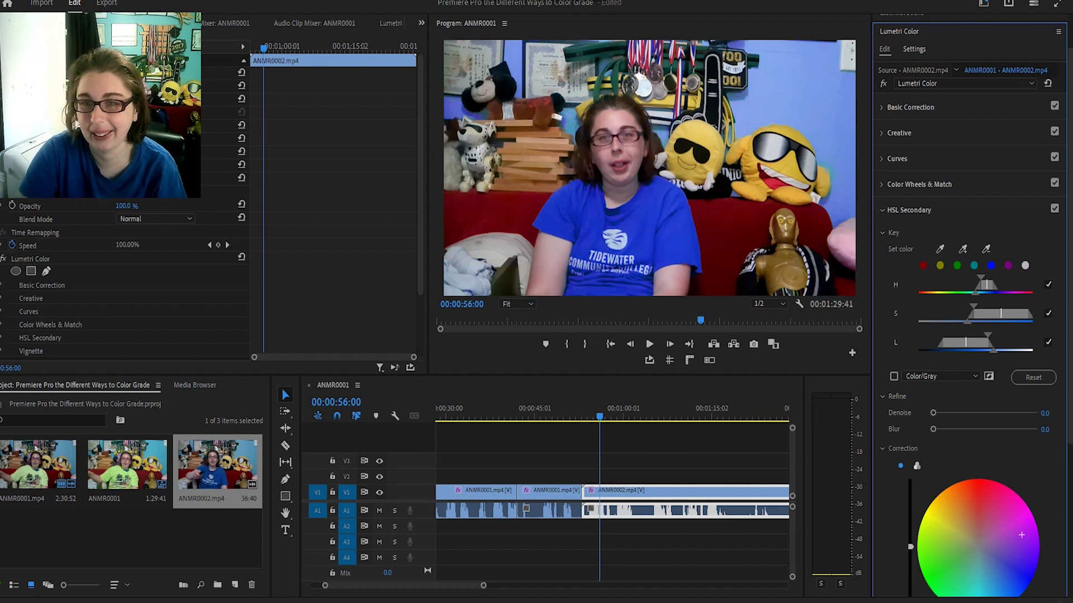
{"action": "scroll", "coordinate": [1022, 536], "scroll_direction": "down", "scroll_amount": 3}
{"action": "left_click", "coordinate": [1013, 436]}
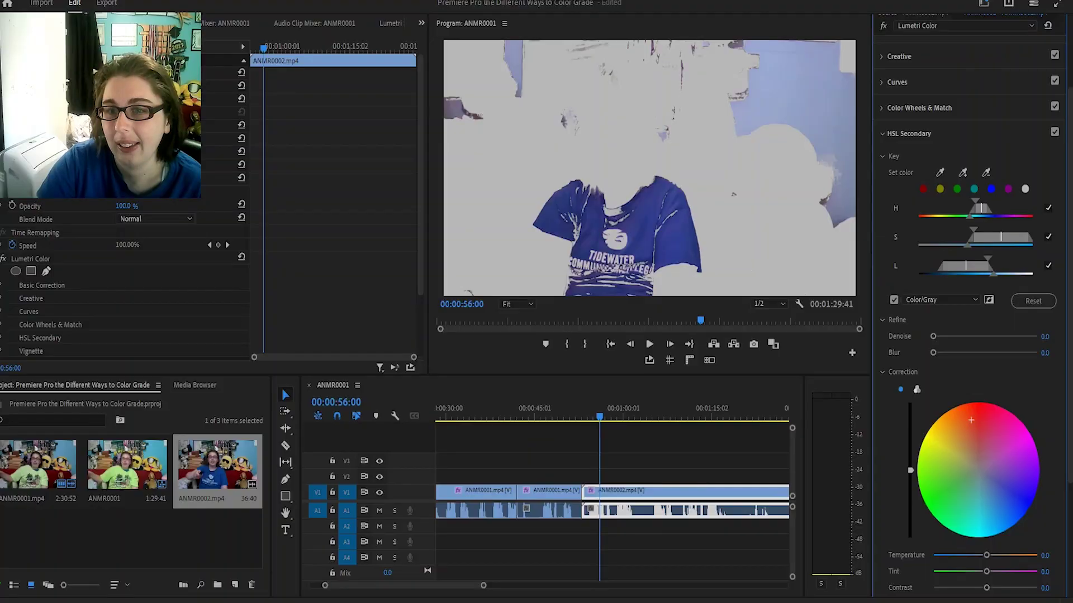
Step: Adjust the hue range of the blue shirt's key and raise its Denoise while checking the mask
{"action": "left_click_drag", "start_coordinate": [982, 208], "coordinate": [995, 237]}
{"action": "left_click", "coordinate": [894, 300]}
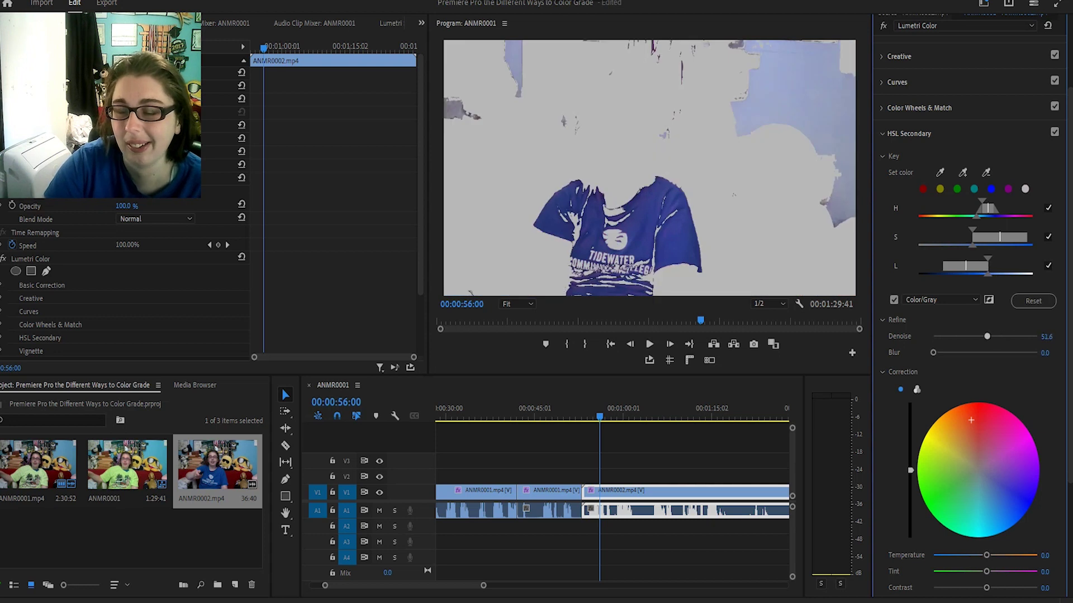
{"action": "left_click_drag", "start_coordinate": [986, 336], "coordinate": [1016, 336]}
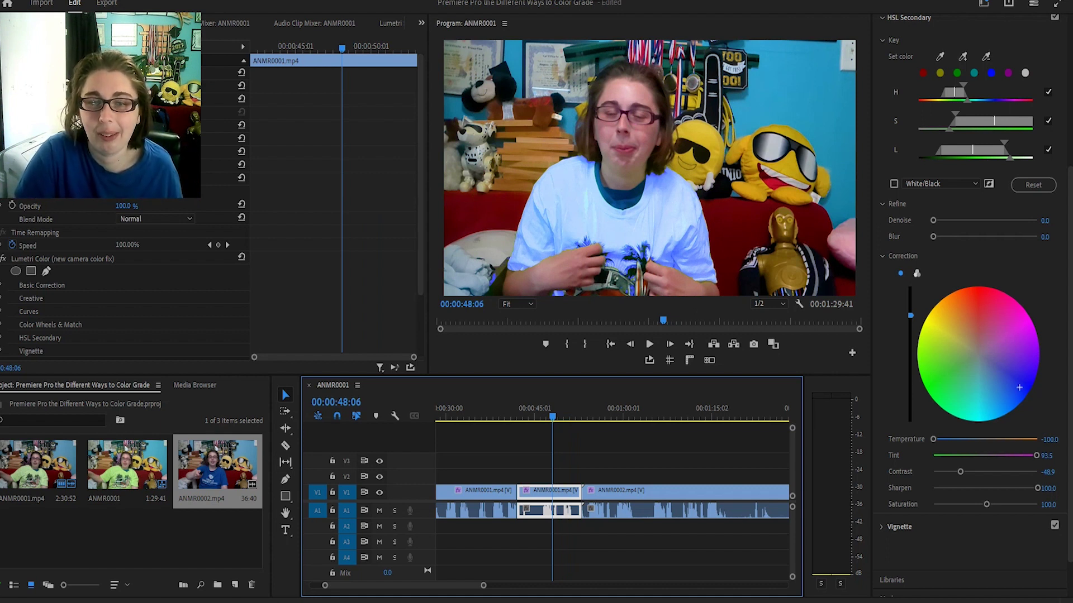
Step: Darken the ANMR0002.mp4 clip's edges with a vignette of -3.0, reduce Midpoint to its minimum, ease the Amount, and lower Roundness
{"action": "scroll", "coordinate": [969, 307], "scroll_direction": "down", "scroll_amount": 2}
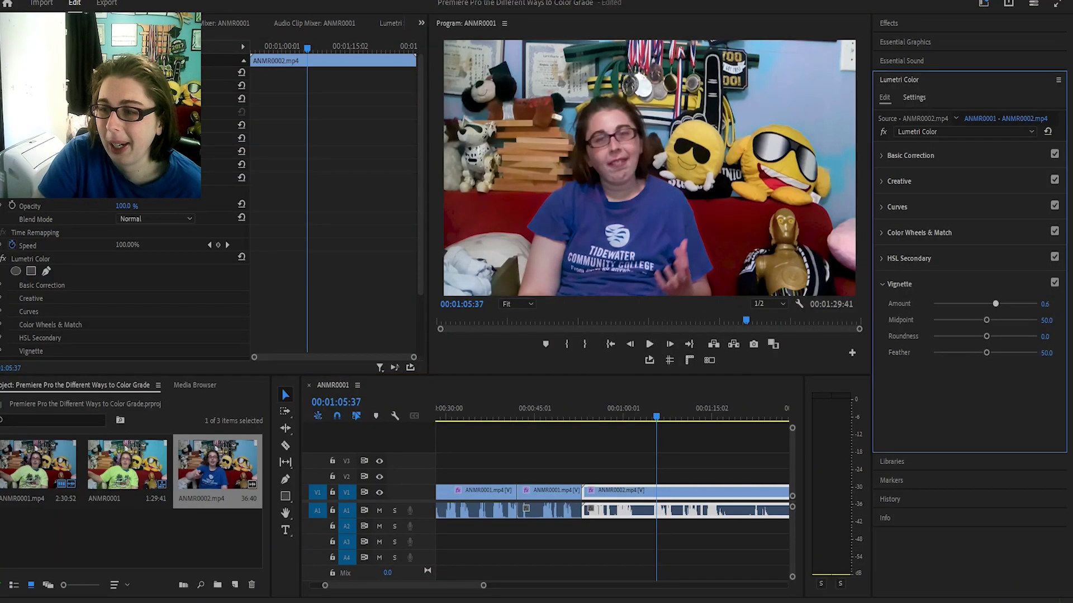
{"action": "left_click_drag", "start_coordinate": [995, 304], "coordinate": [933, 303]}
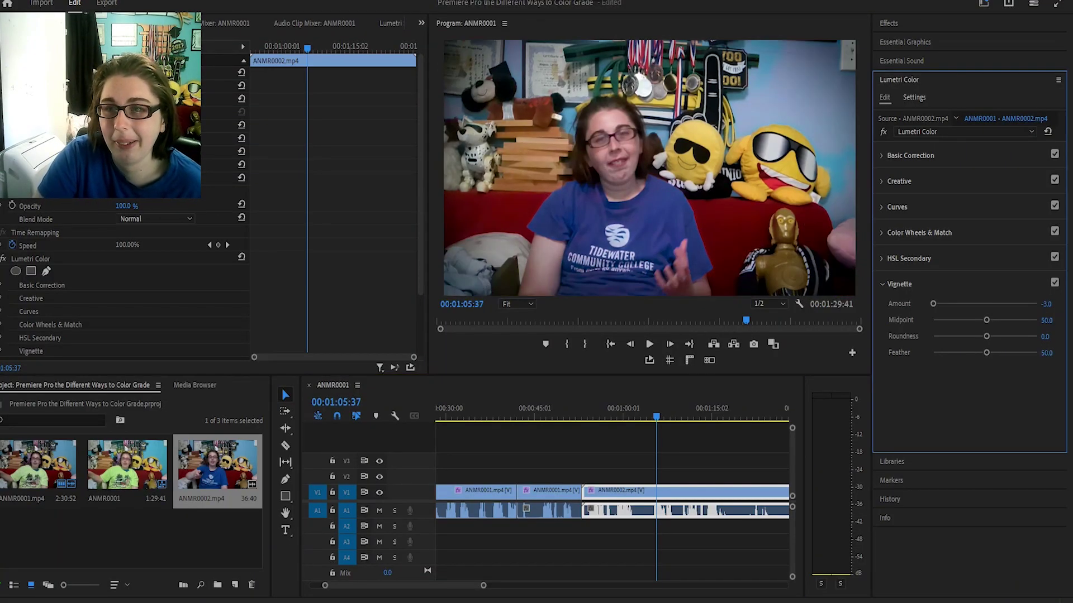
{"action": "left_click_drag", "start_coordinate": [990, 320], "coordinate": [933, 320]}
{"action": "left_click_drag", "start_coordinate": [933, 304], "coordinate": [953, 304]}
{"action": "left_click_drag", "start_coordinate": [986, 337], "coordinate": [953, 336]}
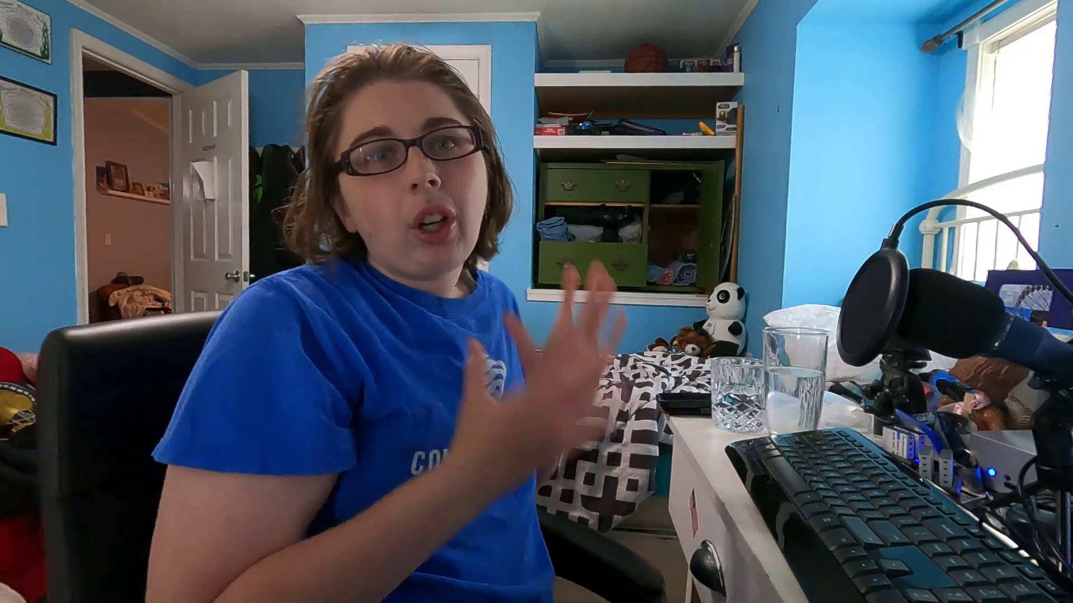